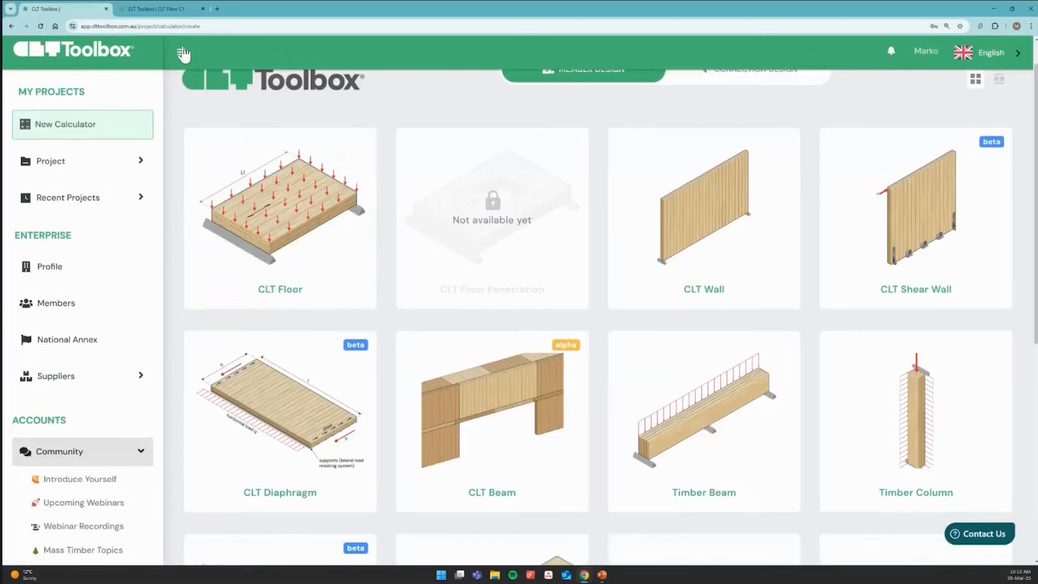
Start a new CLT Diaphragm calculator in a new project with the scope CLT Toolbox Design Team
click(181, 52)
scroll(257, 405, down, 1)
click(193, 411)
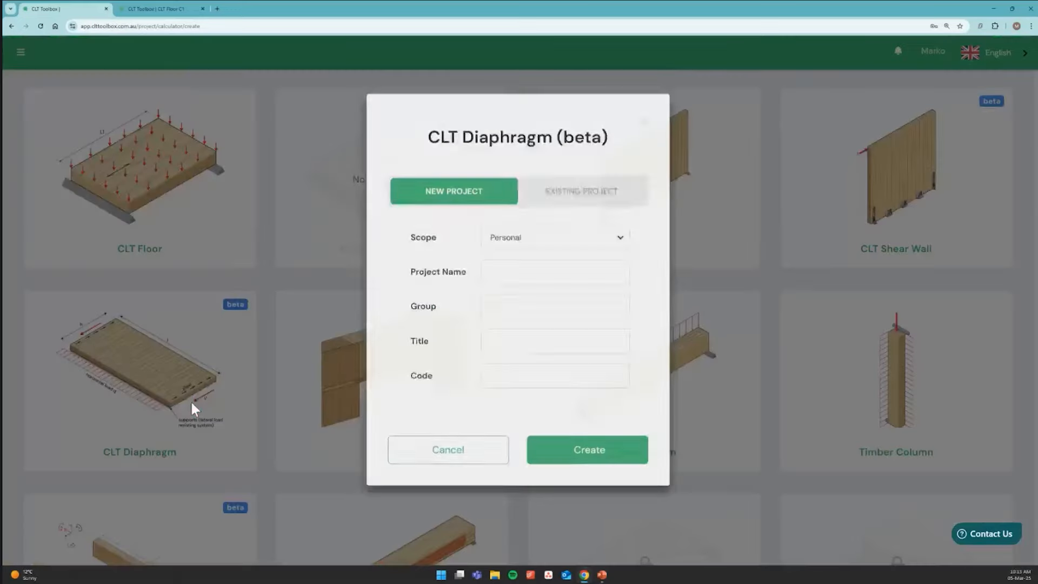
click(523, 249)
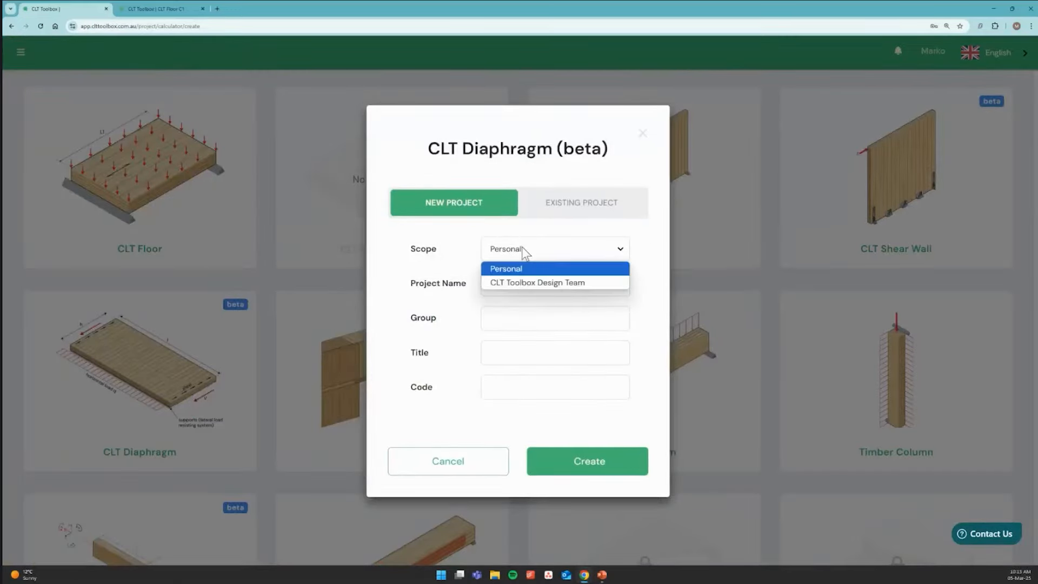
click(525, 282)
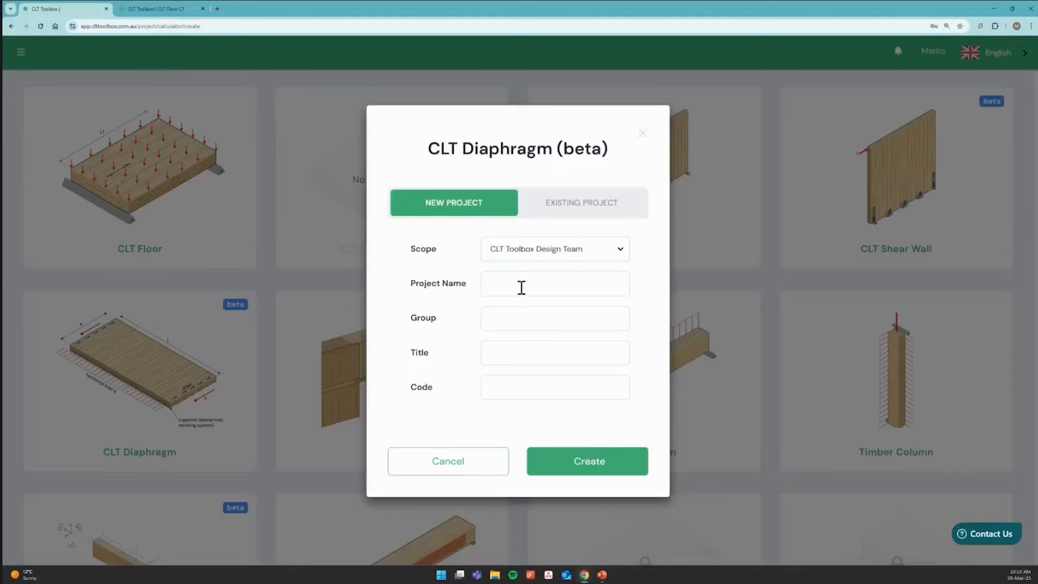
Name the project "Webinar 2", title the calculator "CLT Diaphragm" and create it
click(521, 287)
text(Webinar 2)
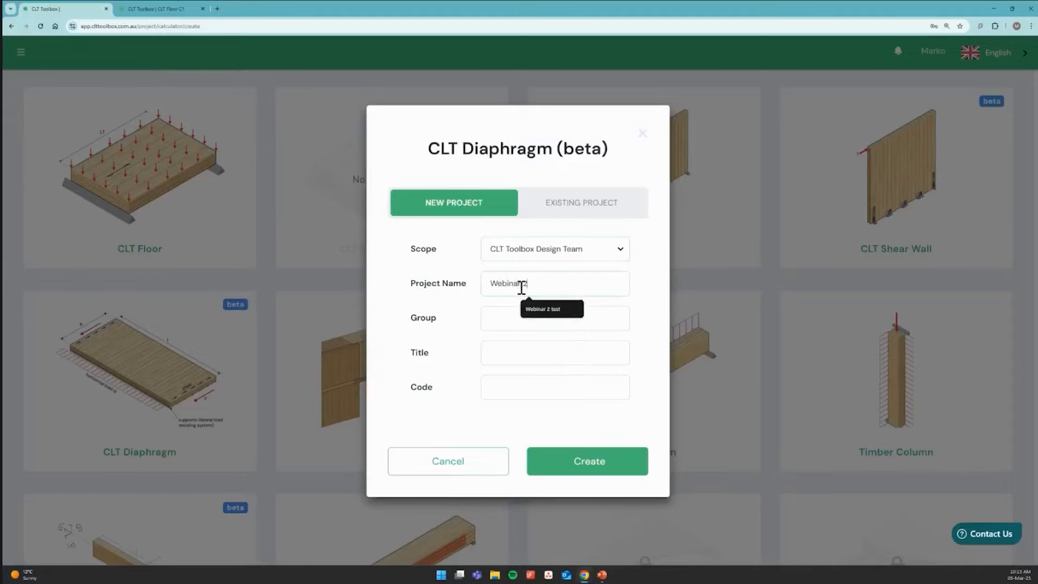
click(528, 352)
text(C)
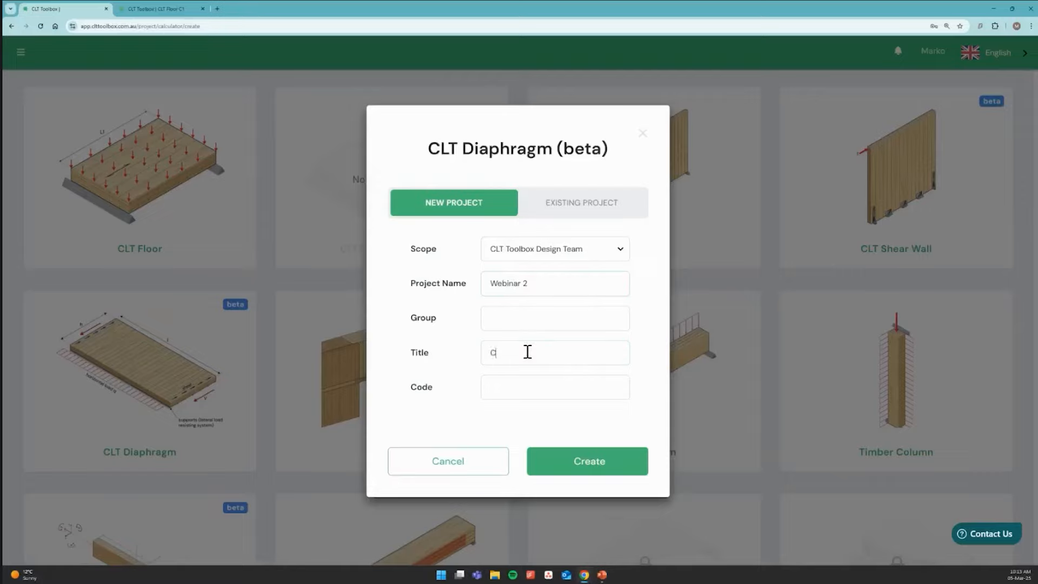
text(LT Diaphragm D1)
click(620, 463)
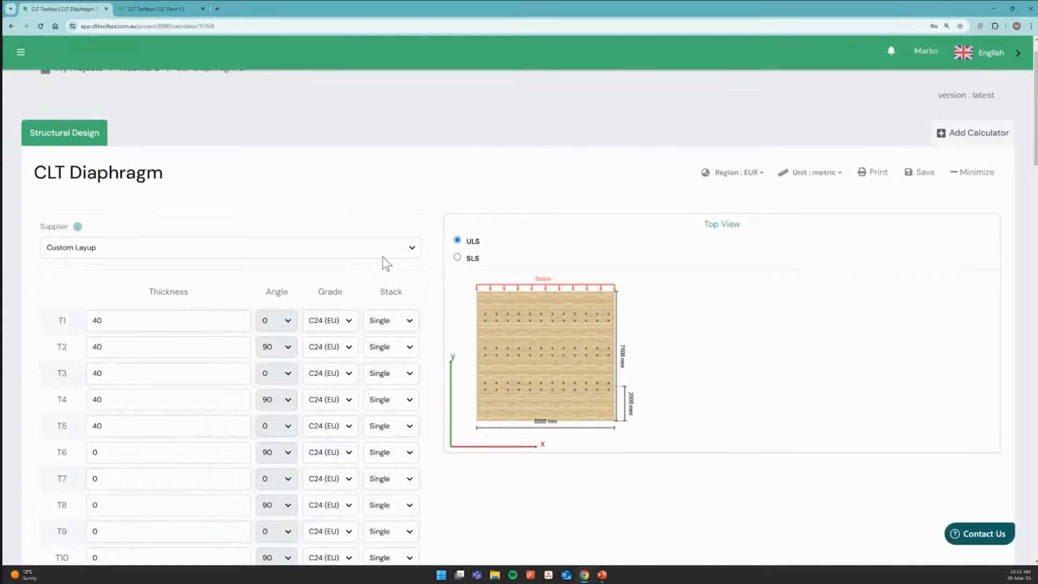
Choose KLH as the CLT supplier and KLH5/180TL as the layup
click(270, 251)
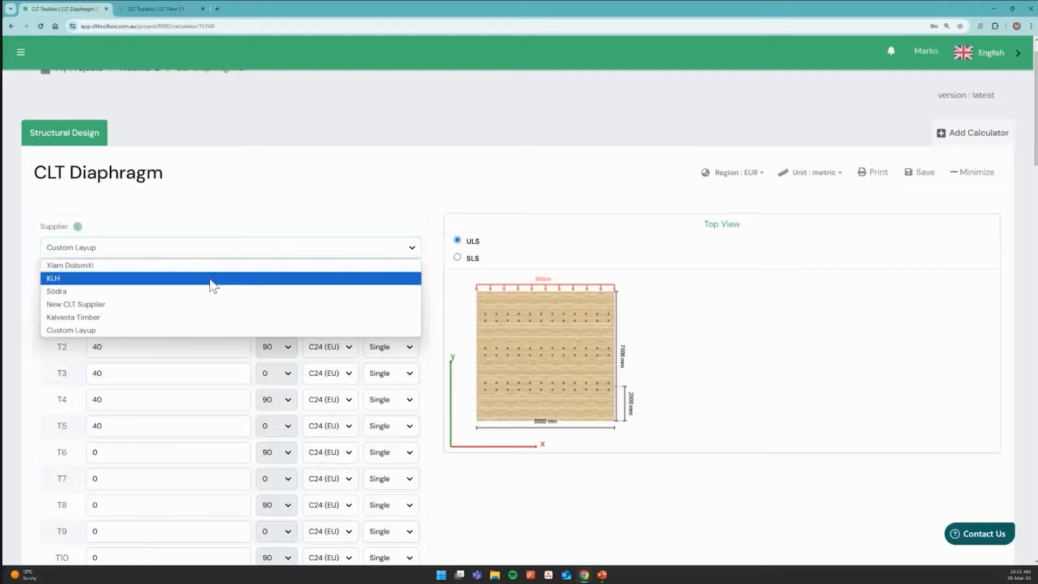
click(190, 280)
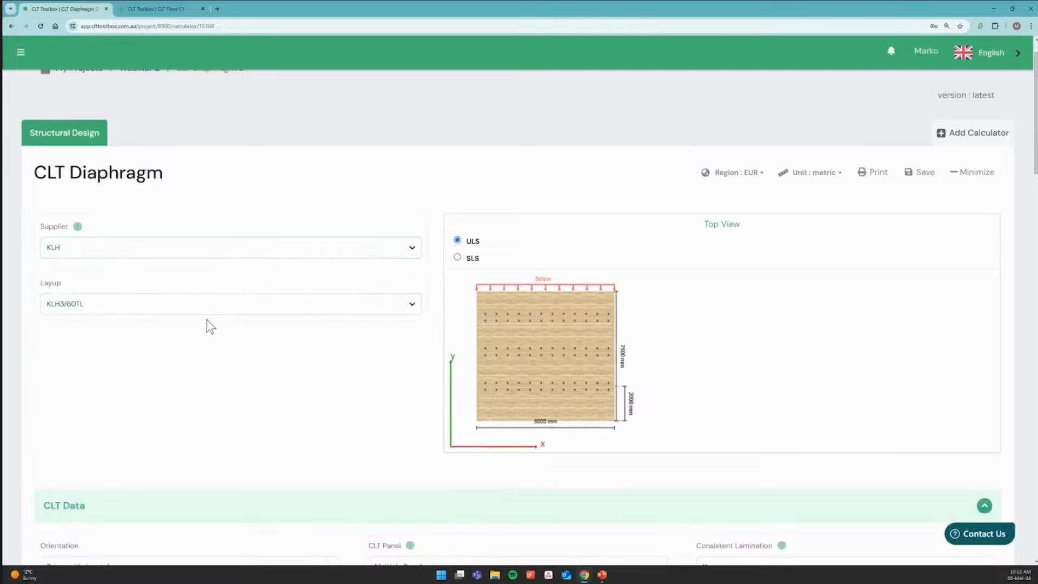
click(144, 307)
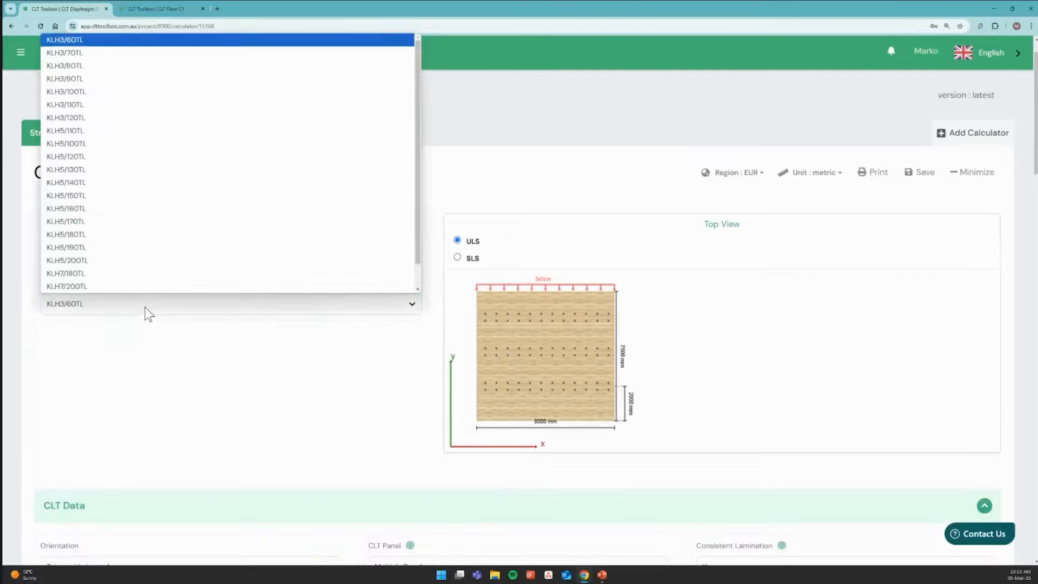
click(94, 237)
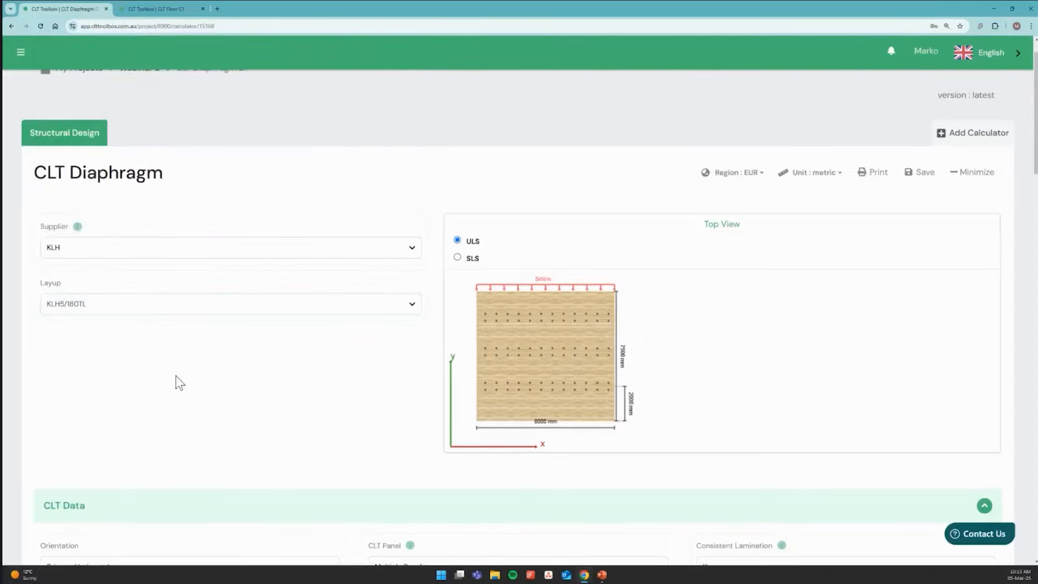
Set the diaphragm dimensions to 24 m in the x direction (Lx) and 12 m in the y direction (Ly)
scroll(176, 375, down, 1)
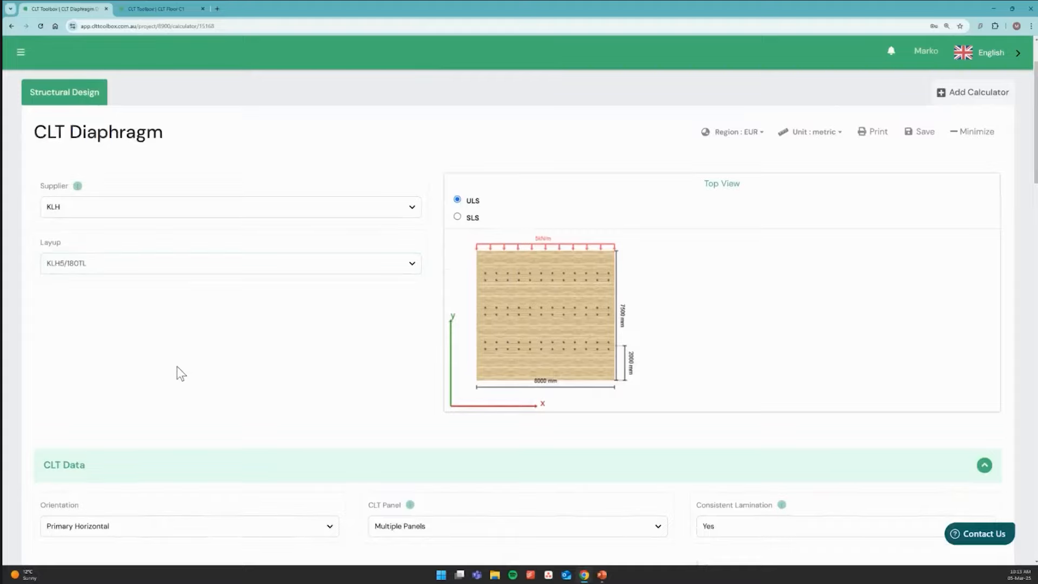
scroll(183, 366, up, 1)
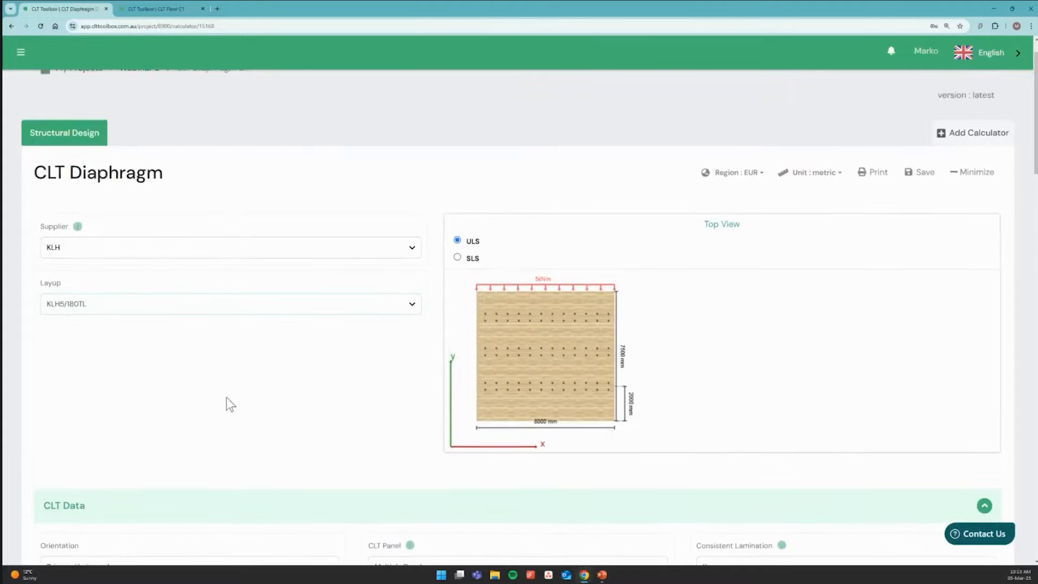
scroll(228, 388, down, 1)
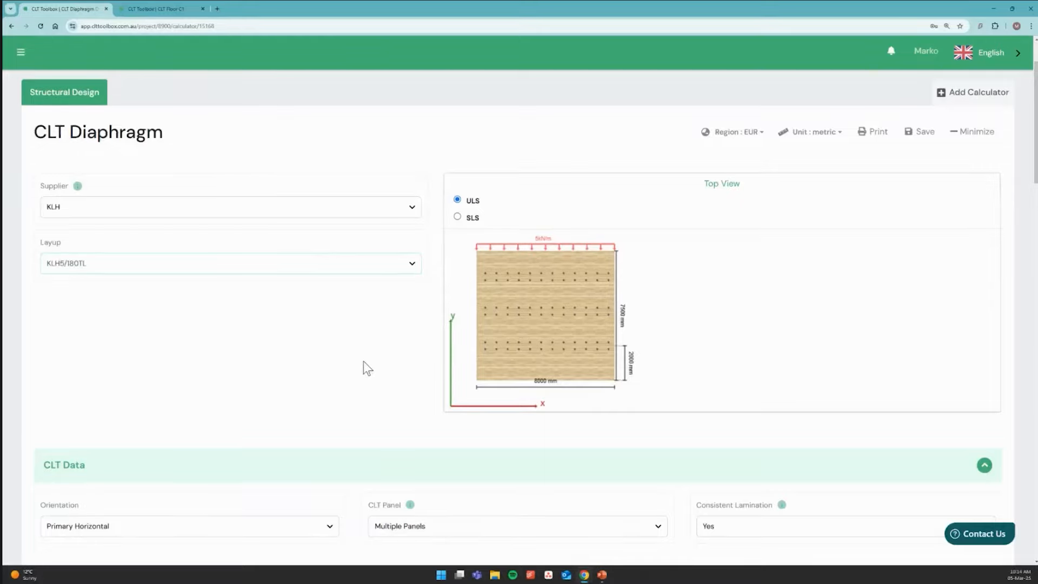
scroll(363, 361, down, 3)
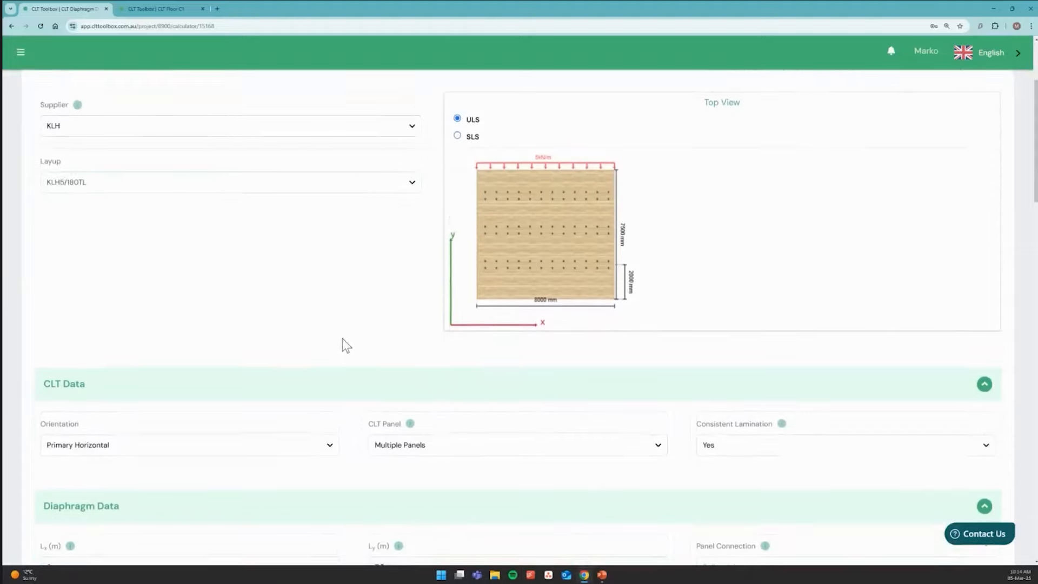
scroll(341, 340, down, 1)
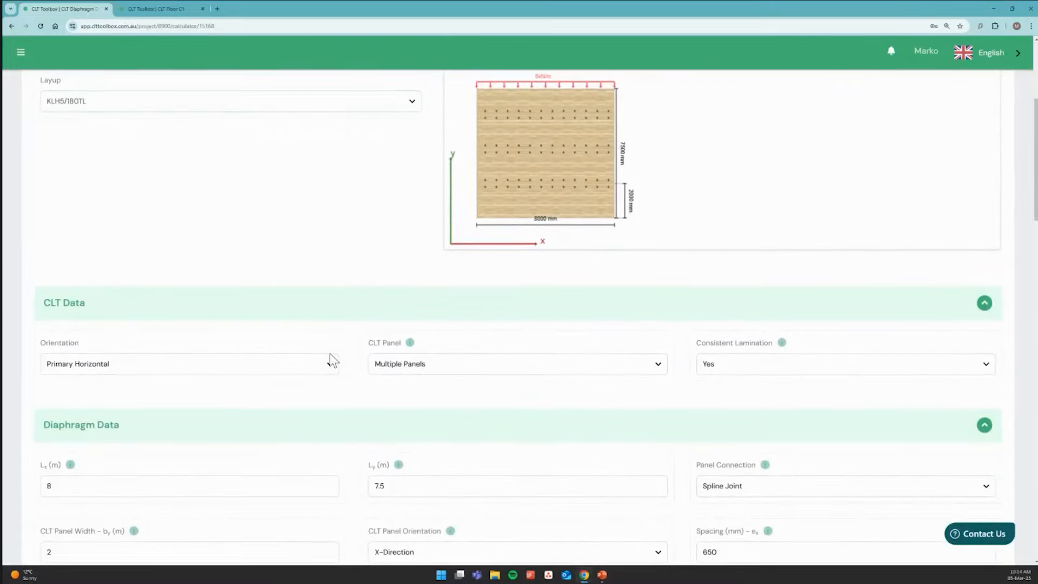
scroll(339, 341, down, 1)
scroll(325, 357, down, 1)
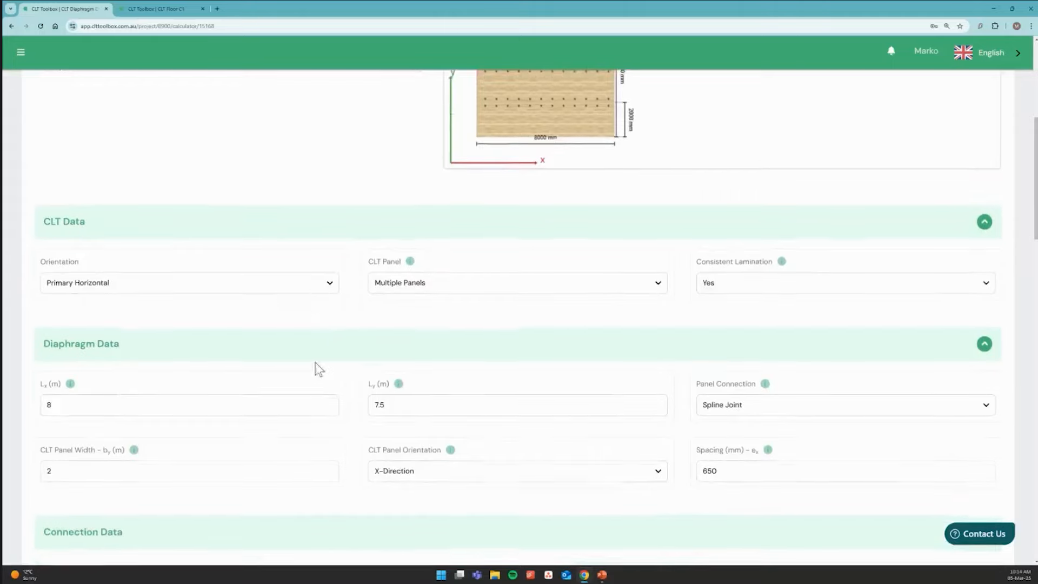
double_click(222, 404)
text(24)
scroll(351, 403, down, 1)
scroll(396, 374, down, 1)
double_click(389, 320)
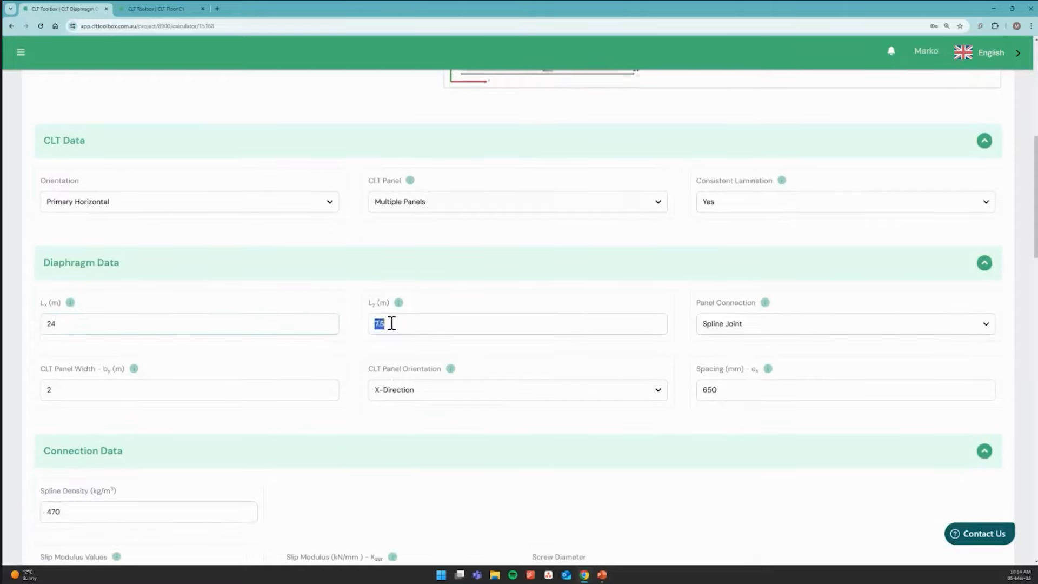
text(12)
Set the panel connection to Half Lap Joint and the CLT panel orientation to Y-Direction
click(751, 326)
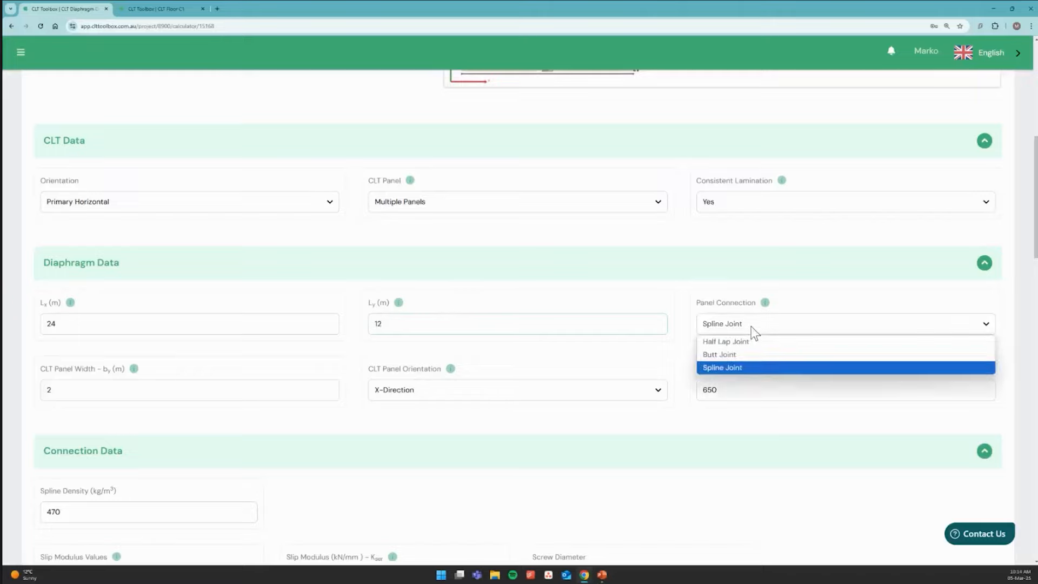
click(719, 342)
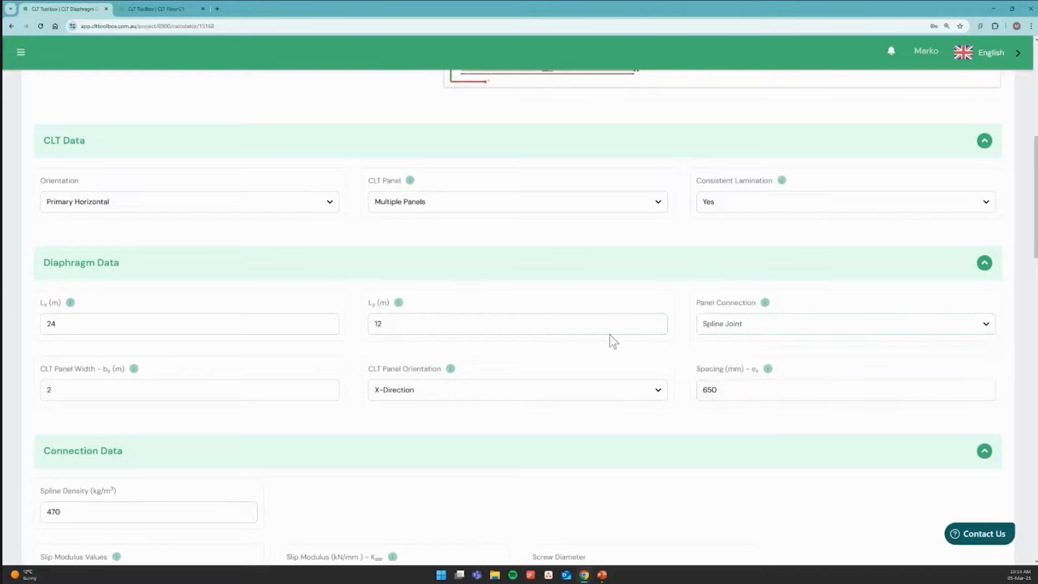
scroll(418, 364, up, 3)
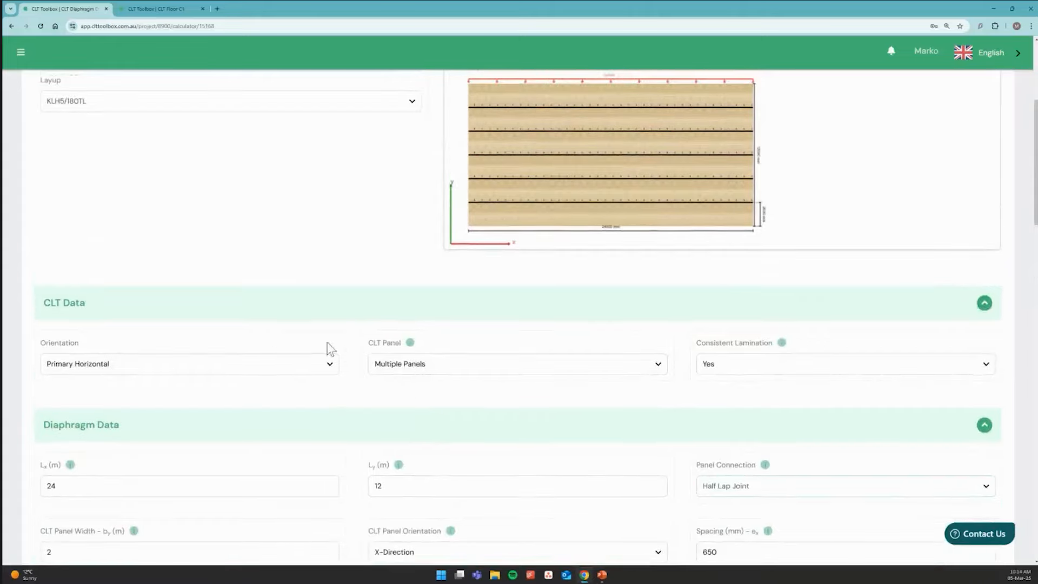
scroll(320, 410, down, 2)
click(396, 437)
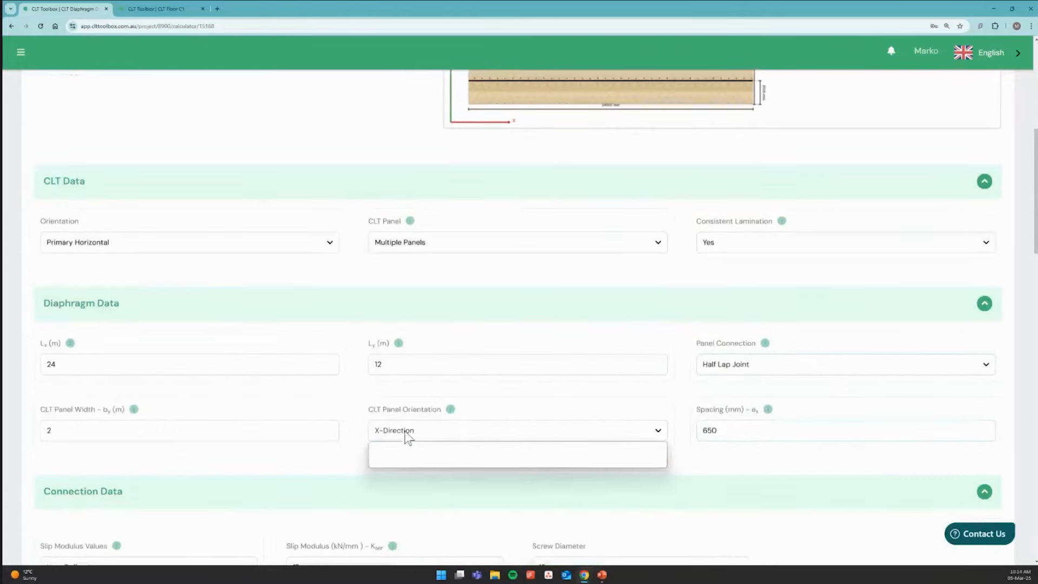
click(401, 460)
Change the orientation in the CLT data to Primary Vertical
scroll(411, 433, up, 2)
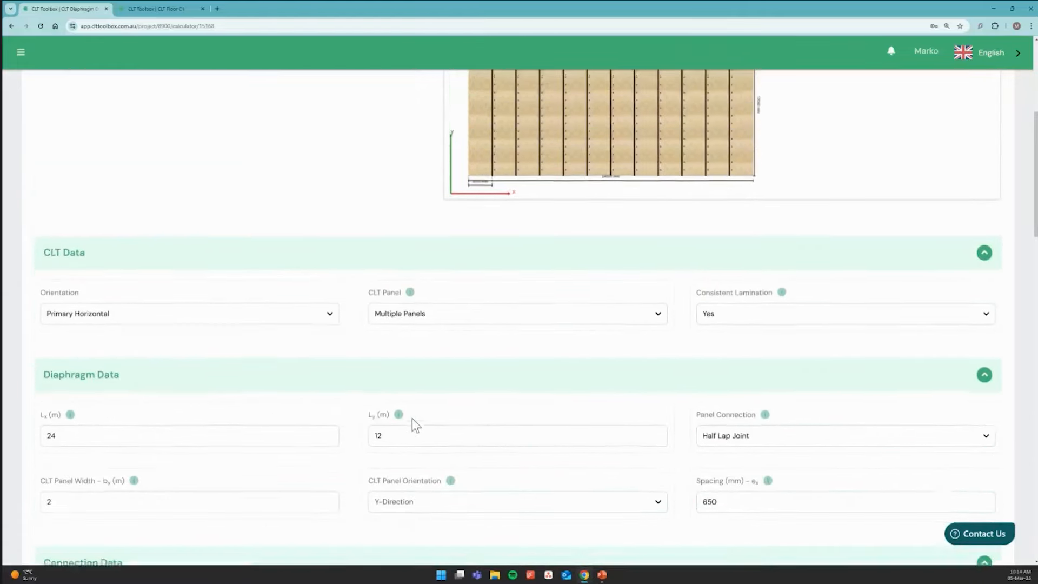
click(219, 326)
click(184, 341)
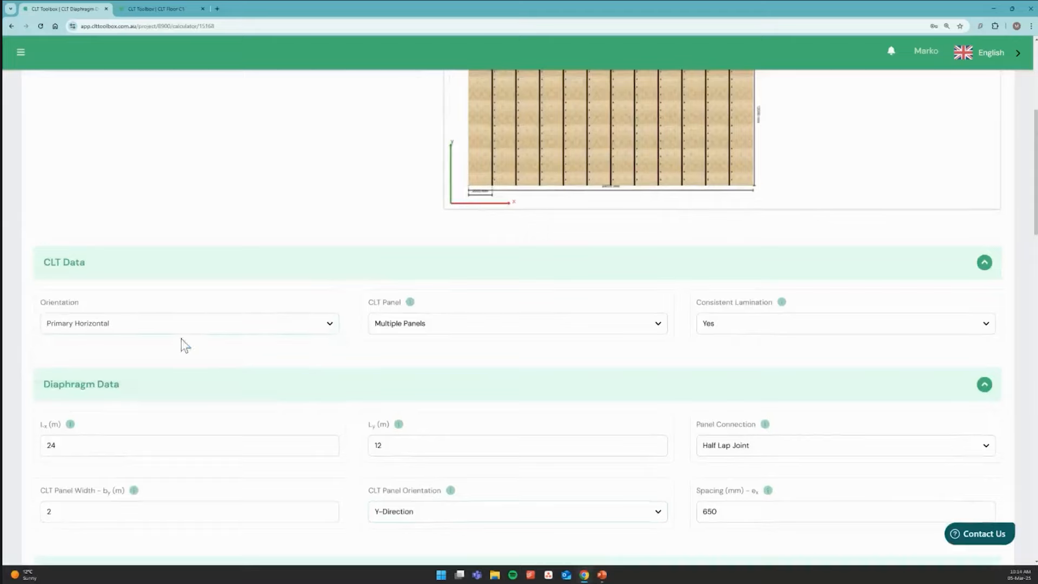
Set the CLT panel width to 2.67 m and the connection spacing to 150 mm
scroll(401, 389, up, 2)
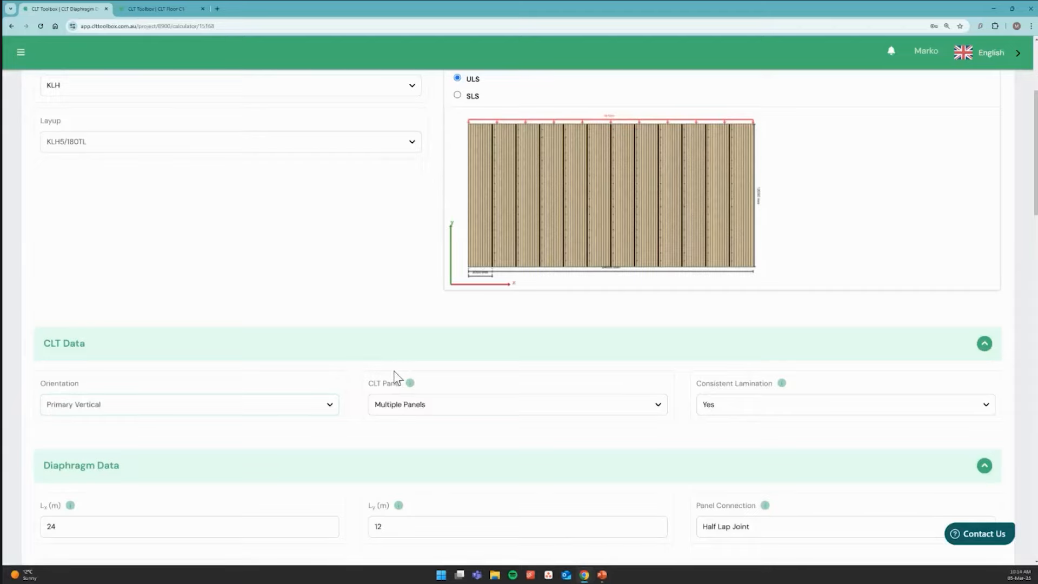
scroll(387, 371, down, 2)
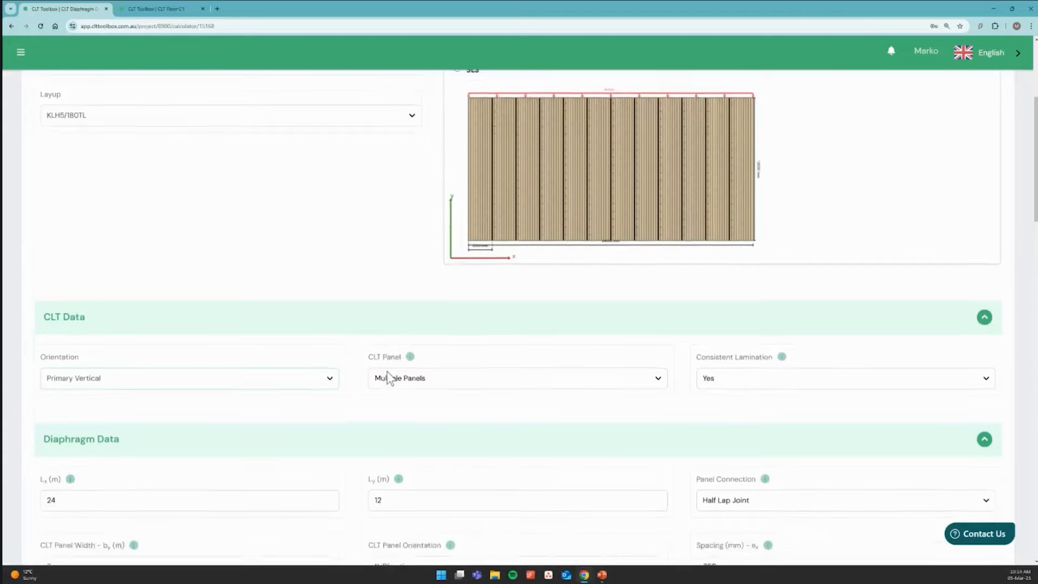
scroll(355, 371, down, 1)
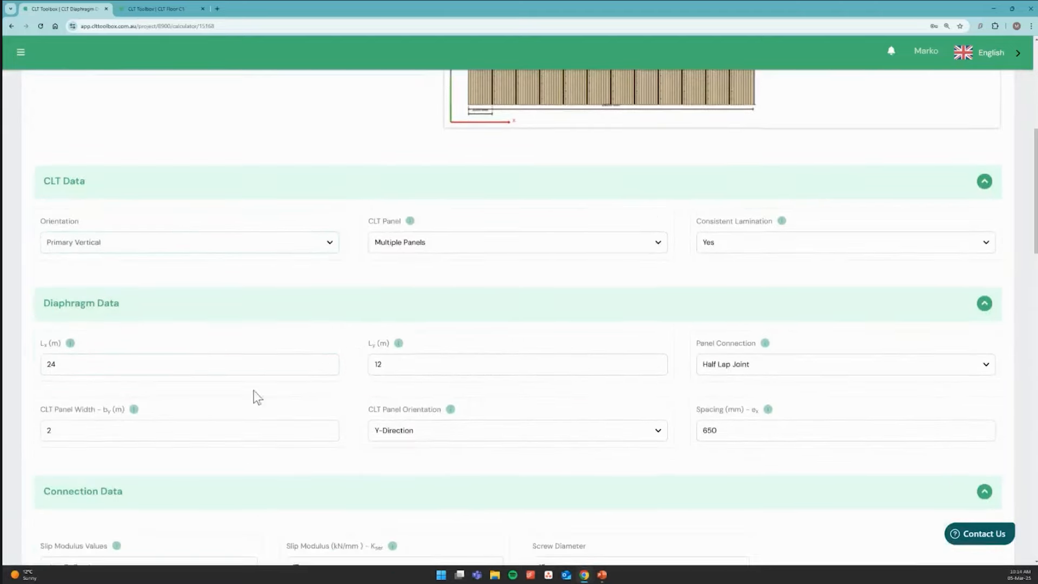
click(109, 437)
text(.67)
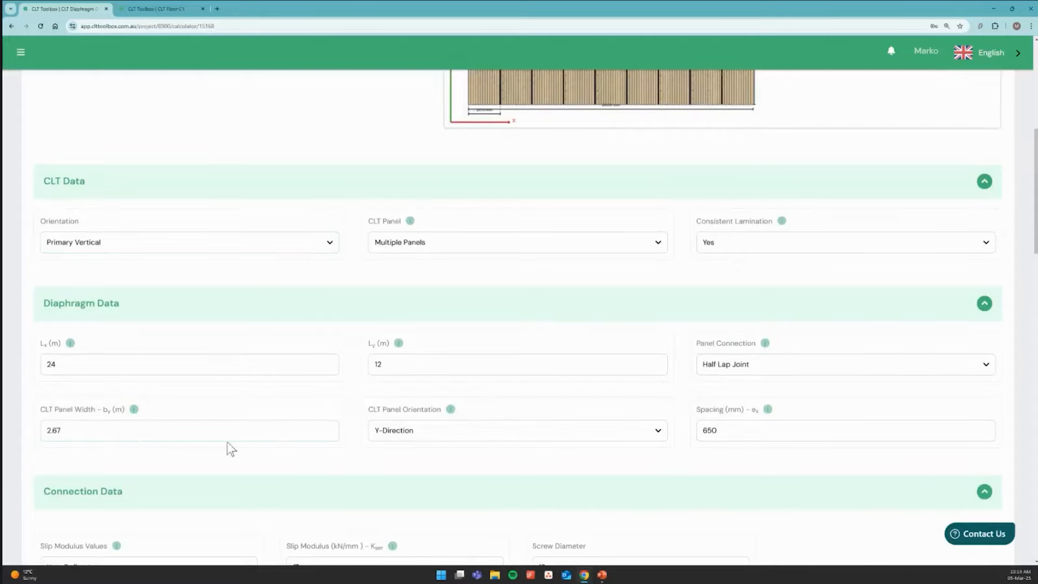
double_click(716, 432)
text(150)
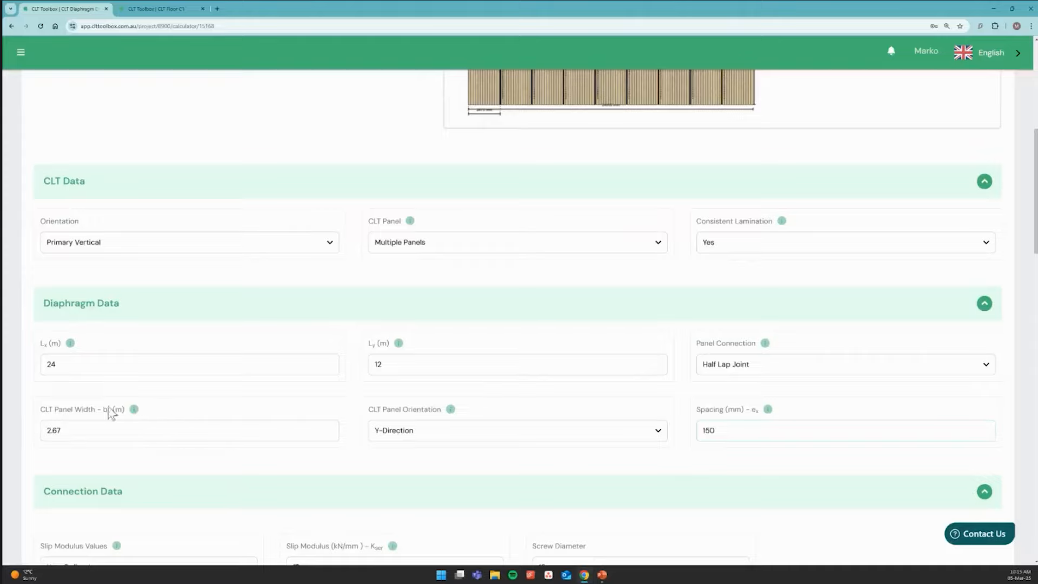
Open the KLH supplier information and examine the CLT production data for panel width and length limits
scroll(173, 423, up, 4)
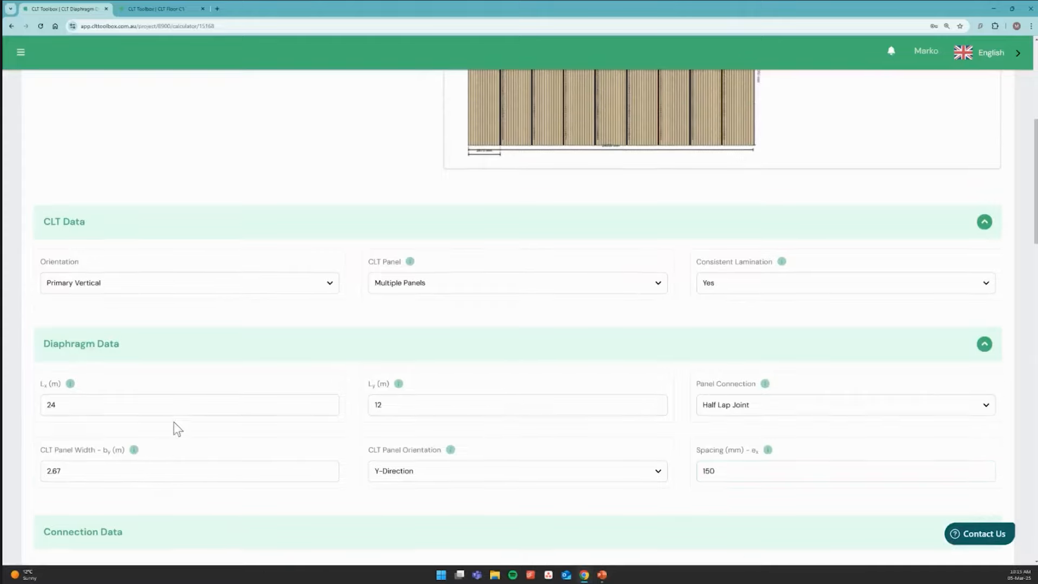
scroll(180, 431, up, 2)
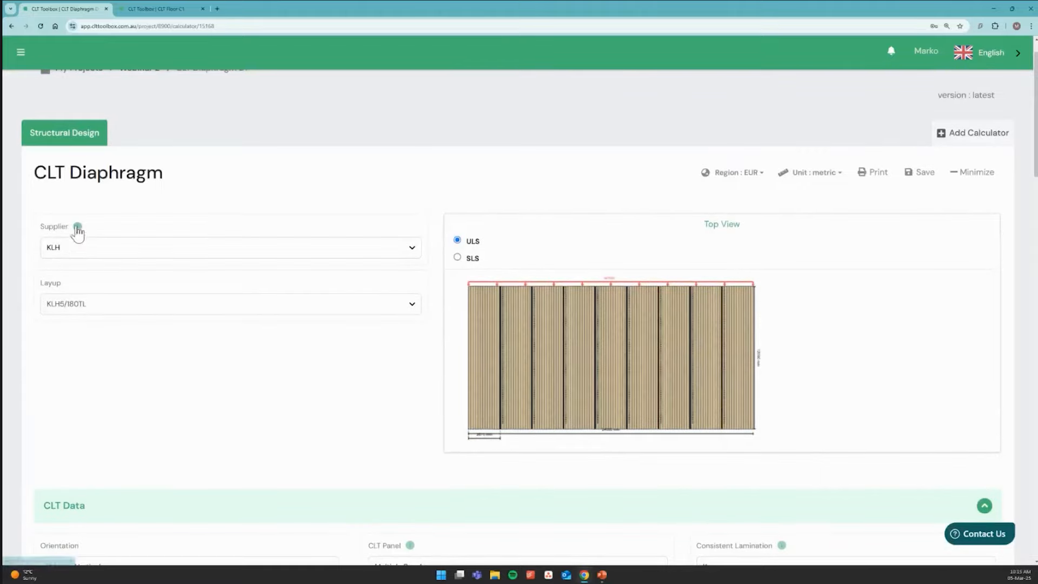
click(78, 228)
scroll(112, 292, down, 5)
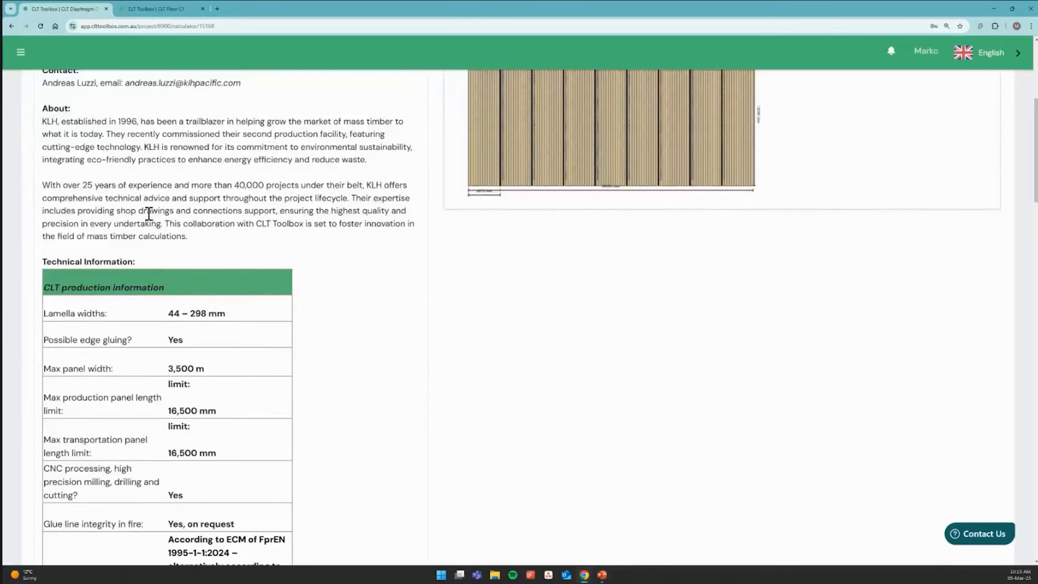
scroll(163, 296, down, 1)
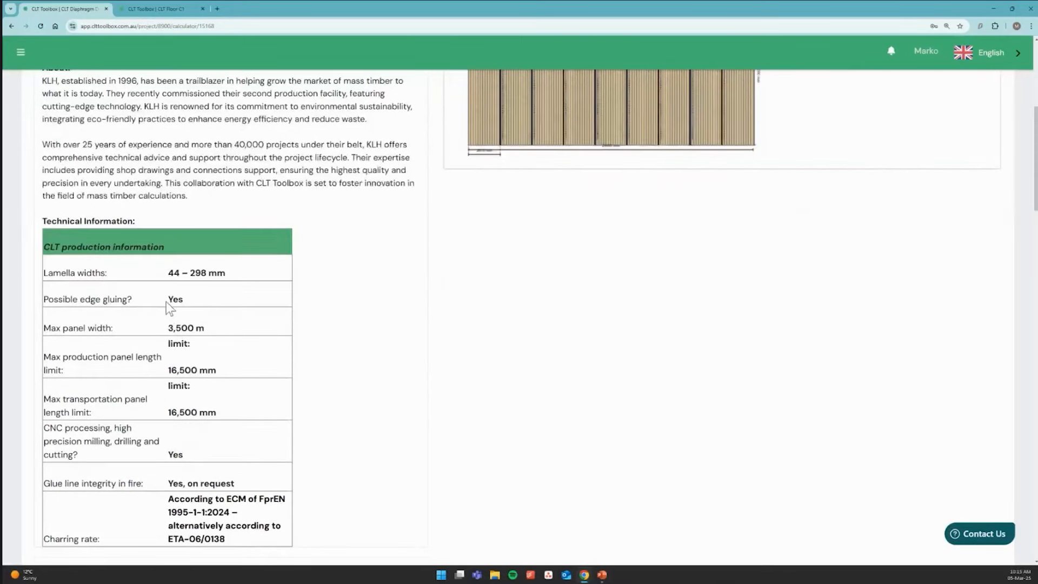
scroll(164, 301, down, 1)
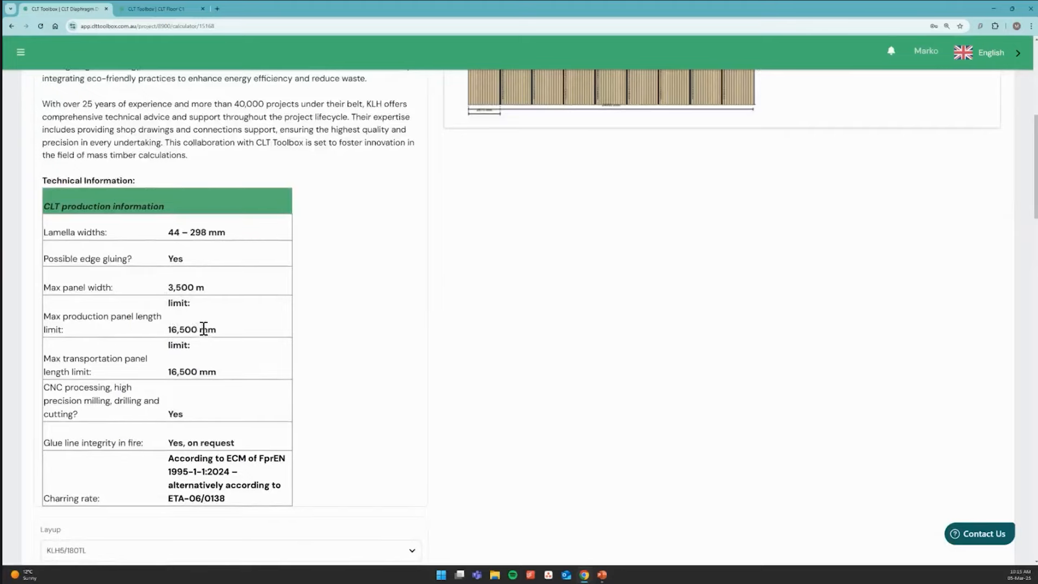
scroll(209, 370, down, 1)
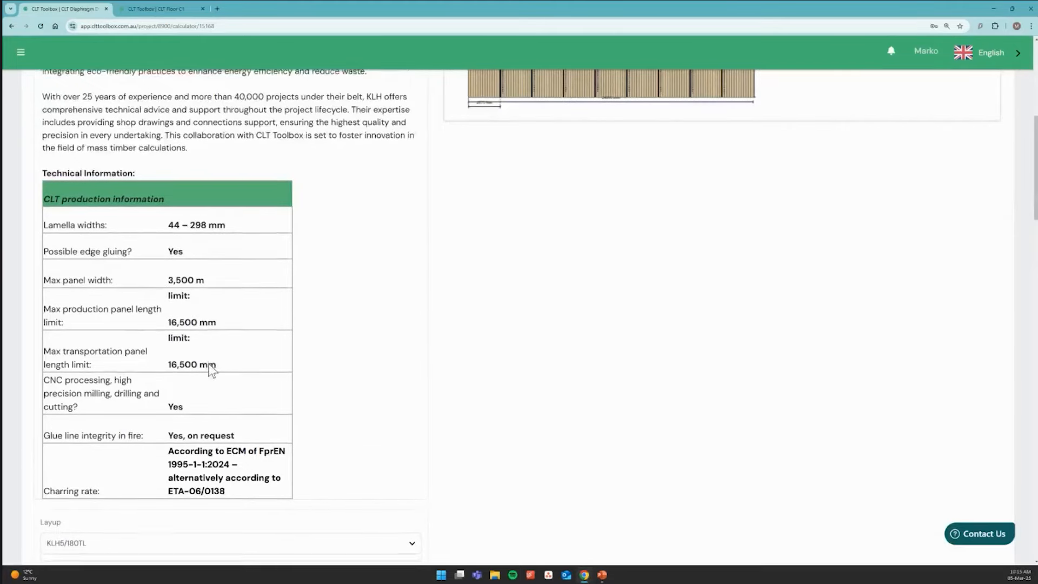
scroll(206, 366, up, 3)
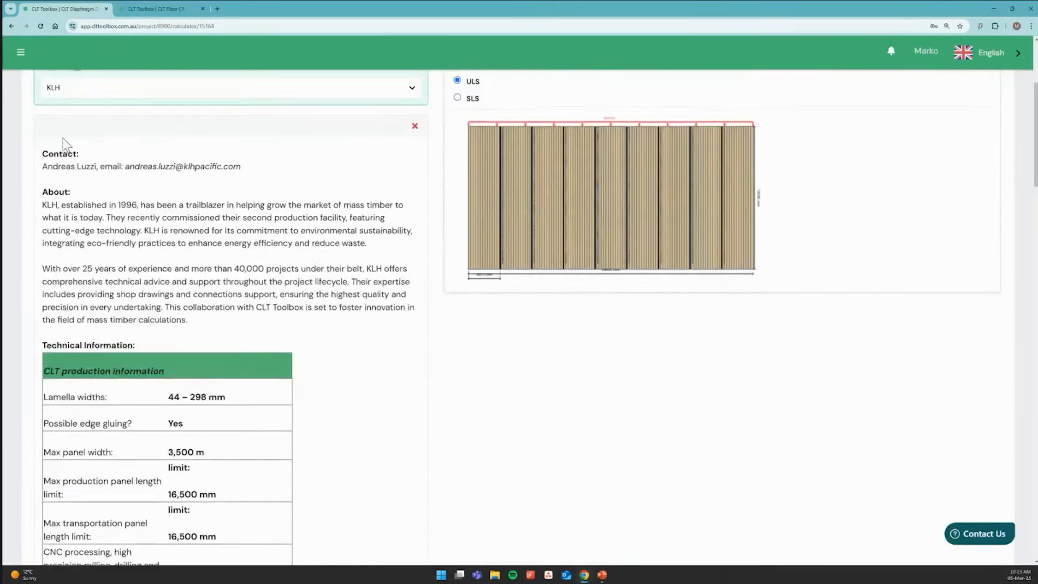
Close the KLH supplier information and return to the diaphragm inputs
scroll(65, 124, up, 1)
click(70, 106)
scroll(212, 328, down, 4)
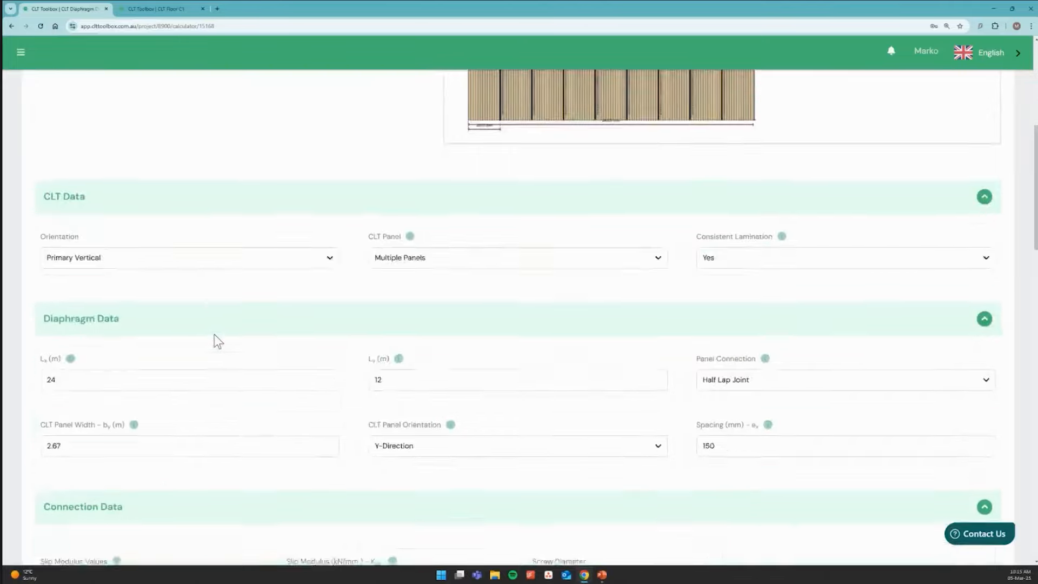
Take the connection's slip modulus values from the supplier and choose Eurotec as the screw supplier
scroll(216, 337, down, 2)
scroll(239, 344, down, 1)
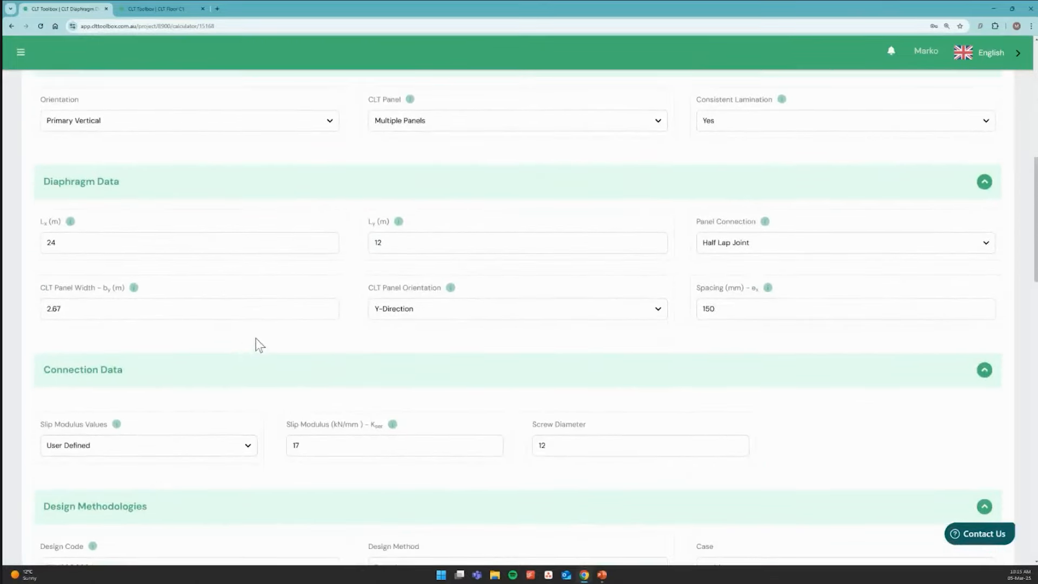
scroll(254, 345, down, 1)
scroll(244, 356, down, 1)
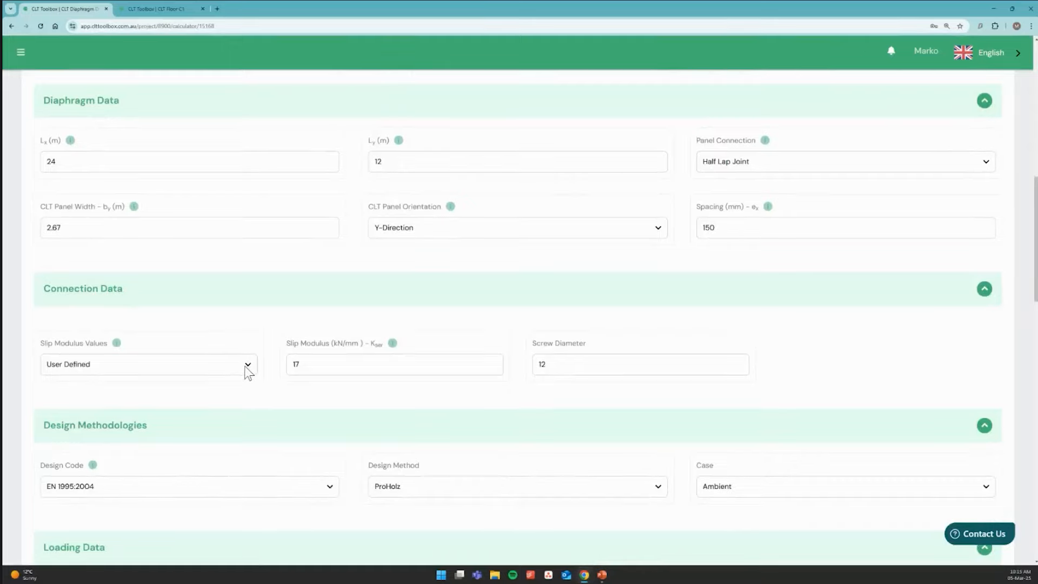
click(246, 367)
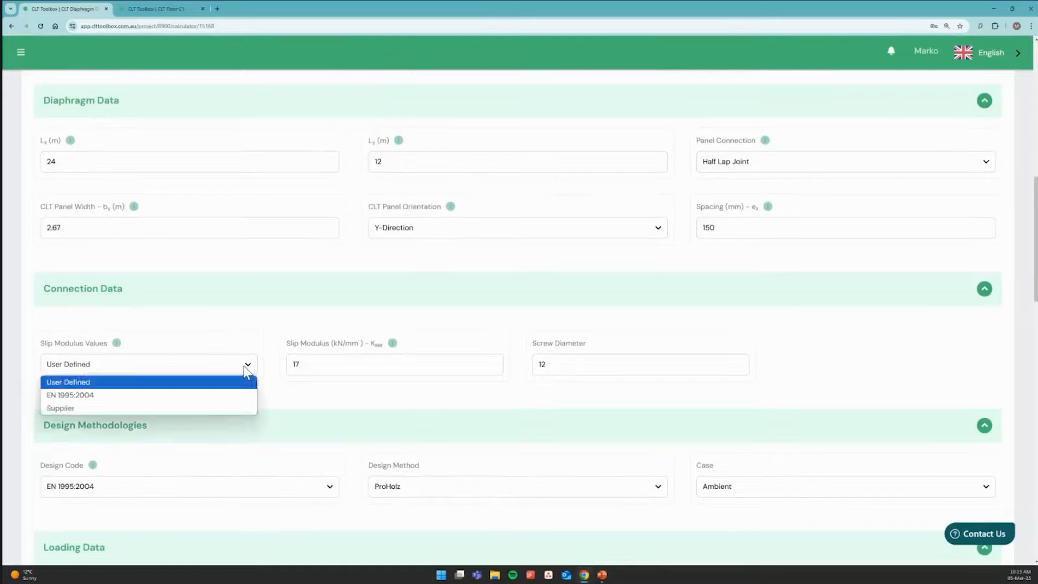
click(196, 409)
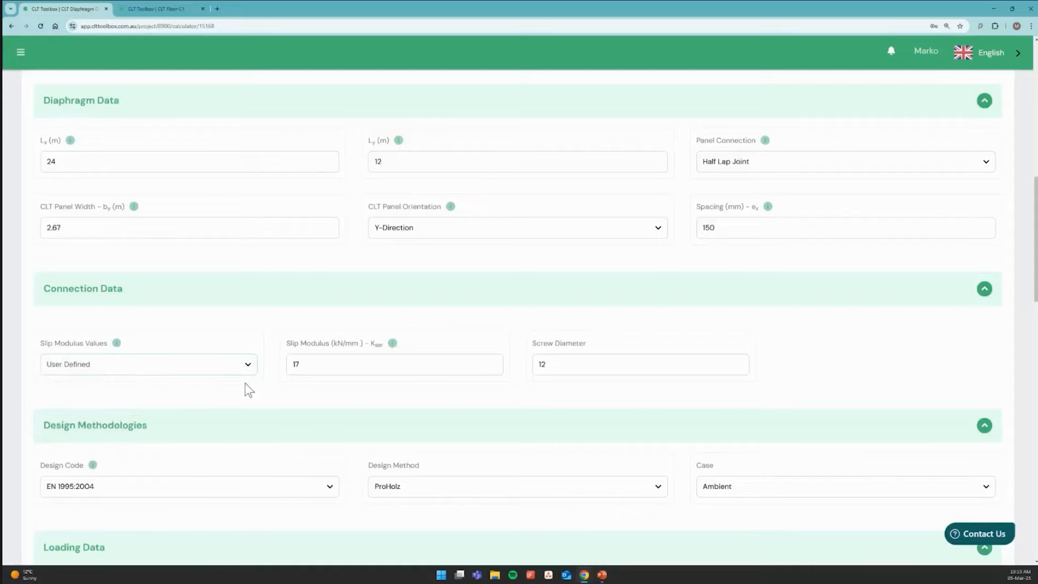
scroll(244, 385, down, 1)
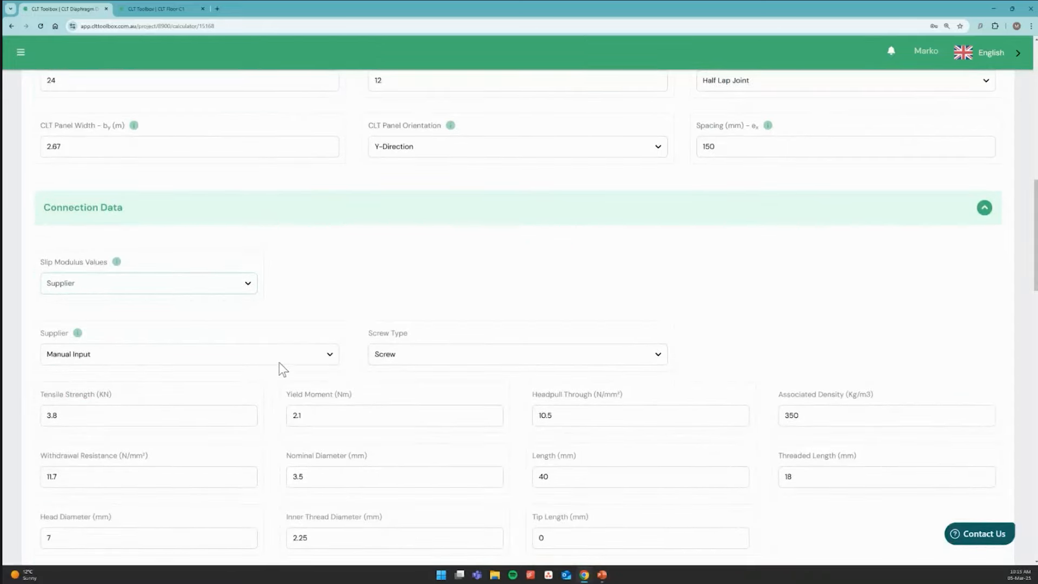
click(279, 363)
click(225, 387)
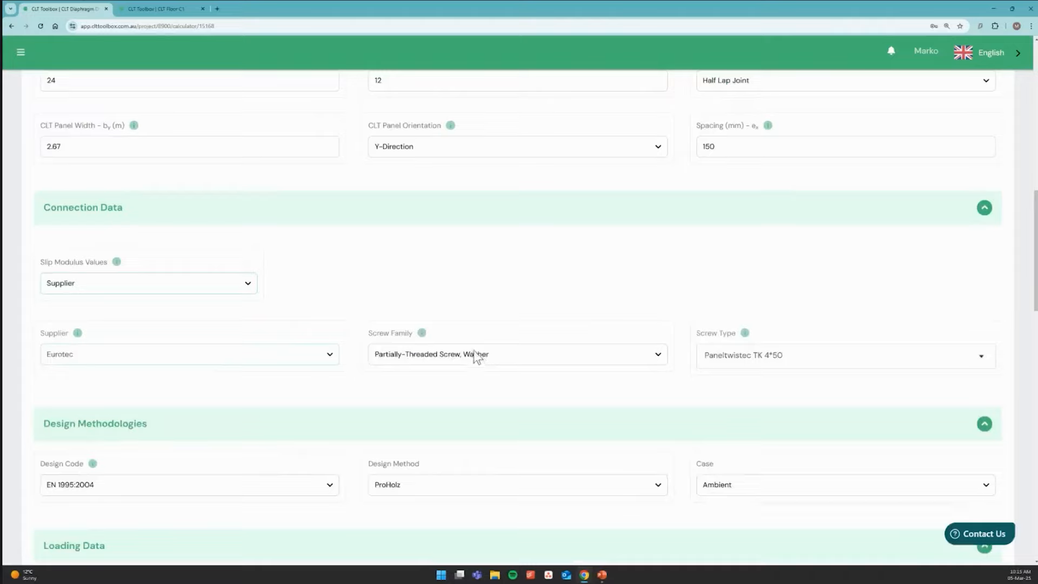
Choose Paneltwistec AG 6*160 as the screw type for the panel connection
click(759, 364)
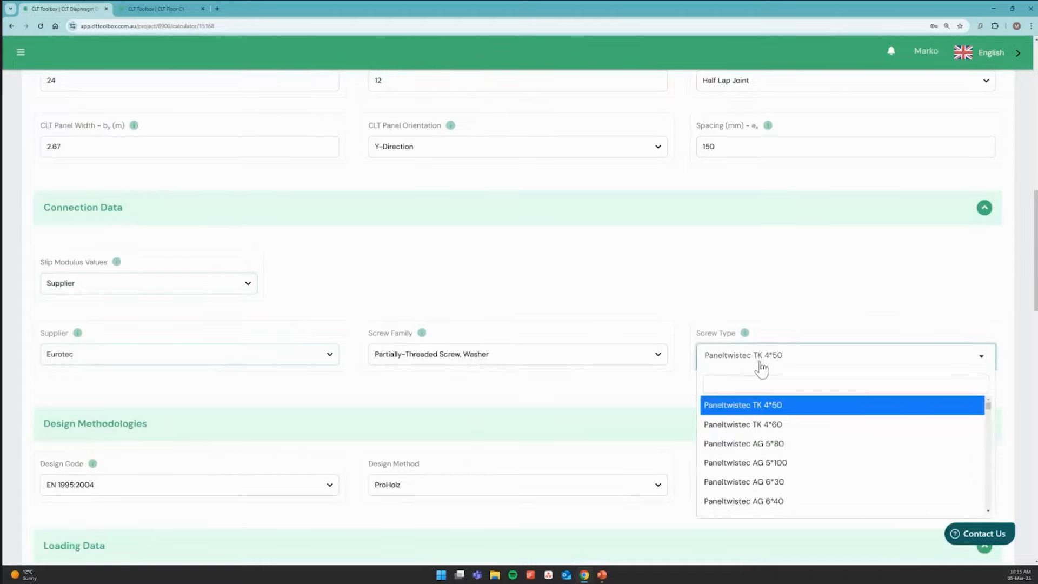
scroll(784, 451, down, 5)
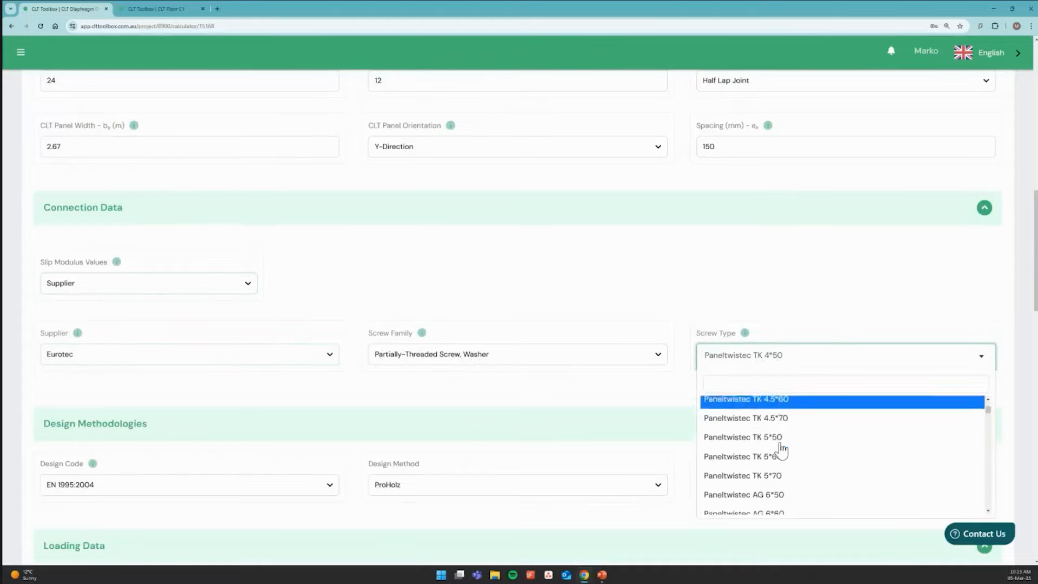
scroll(781, 447, down, 4)
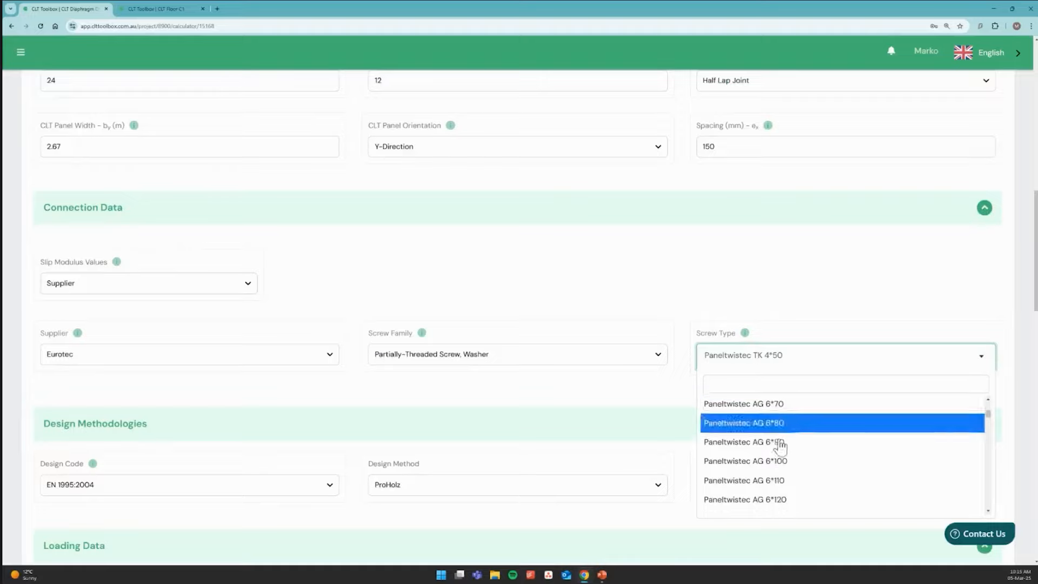
scroll(781, 444, down, 3)
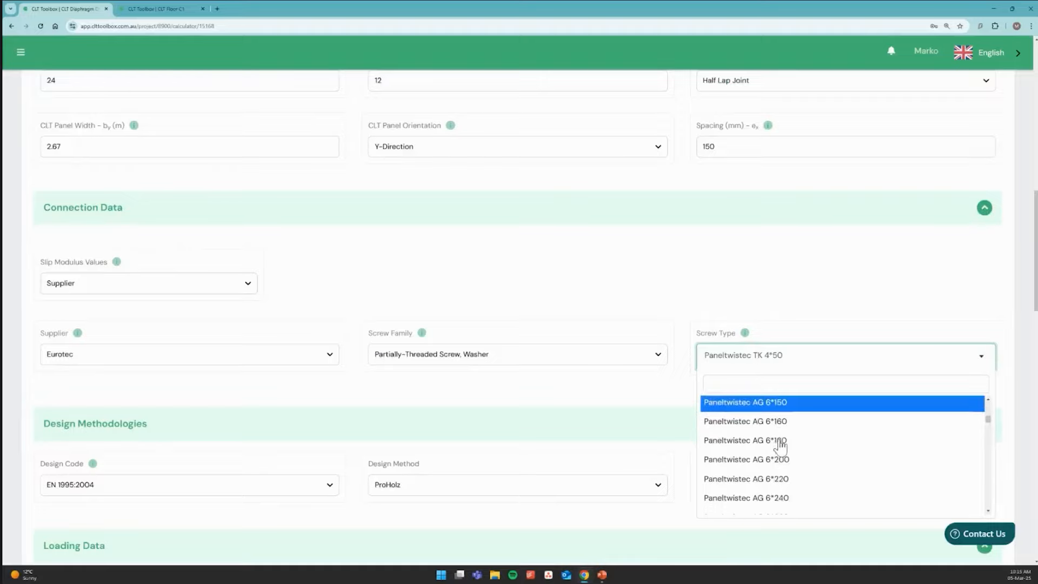
click(791, 426)
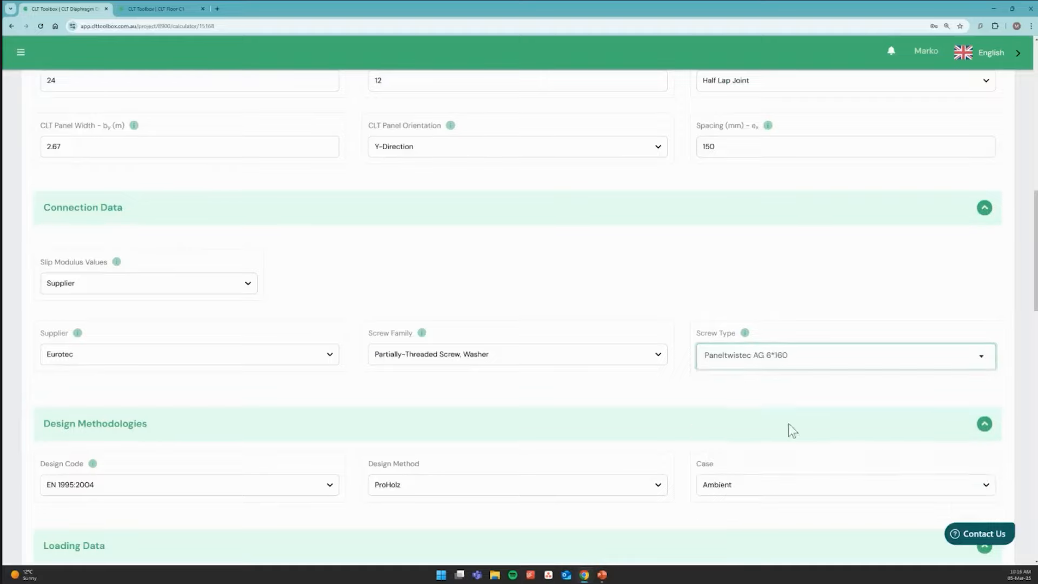
Set the Y-direction factored lateral load to 11.39 kN/m for ULS and 7.59 kN/m for SLS
scroll(595, 390, down, 2)
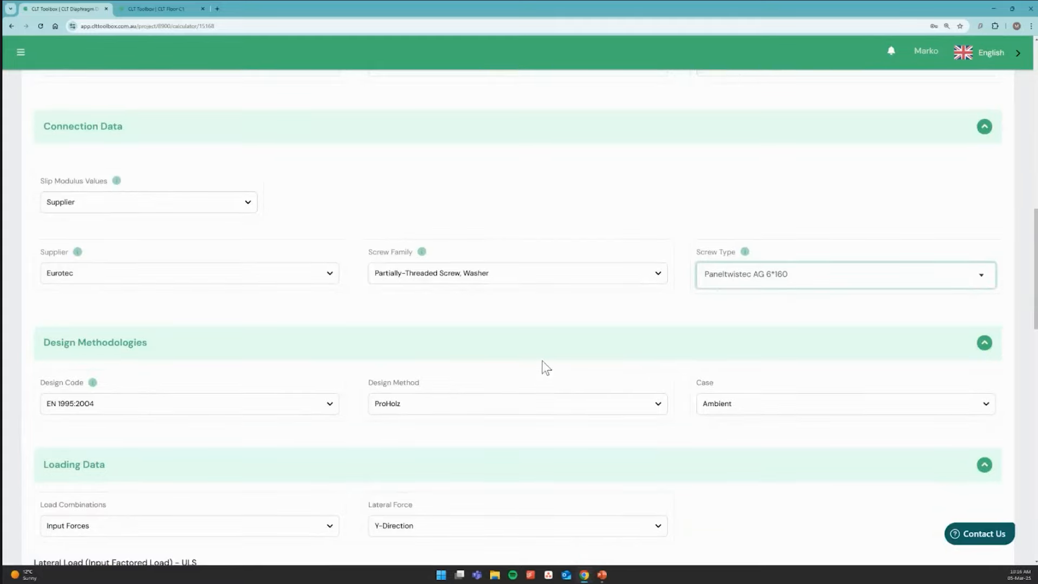
scroll(543, 363, down, 1)
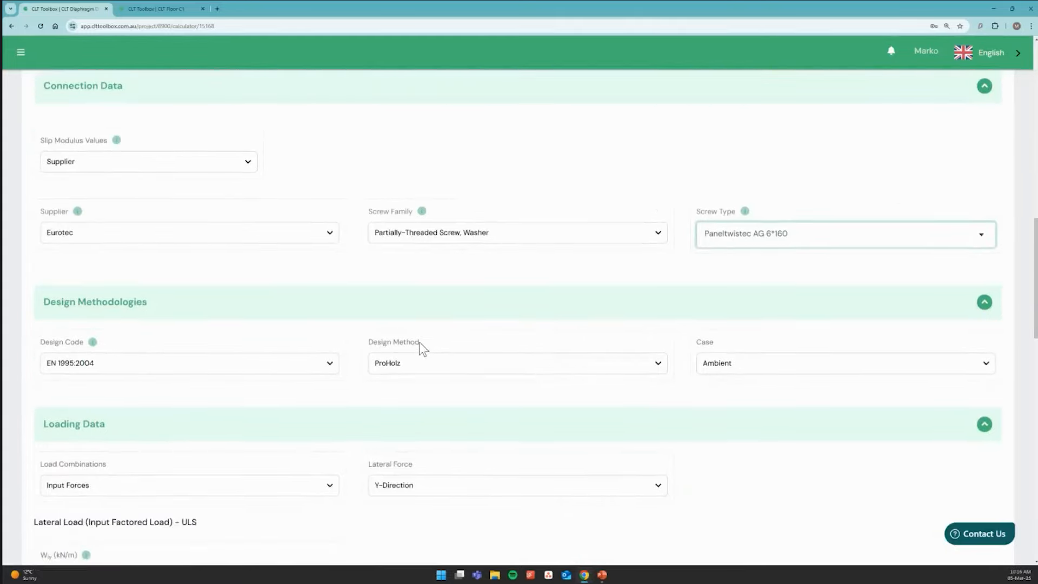
scroll(406, 414, down, 3)
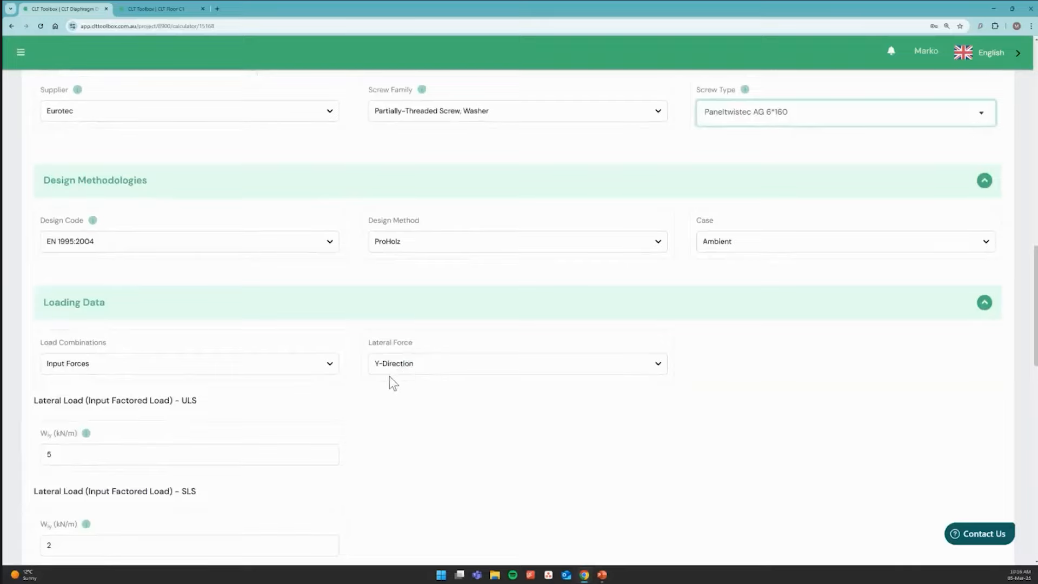
scroll(365, 369, down, 2)
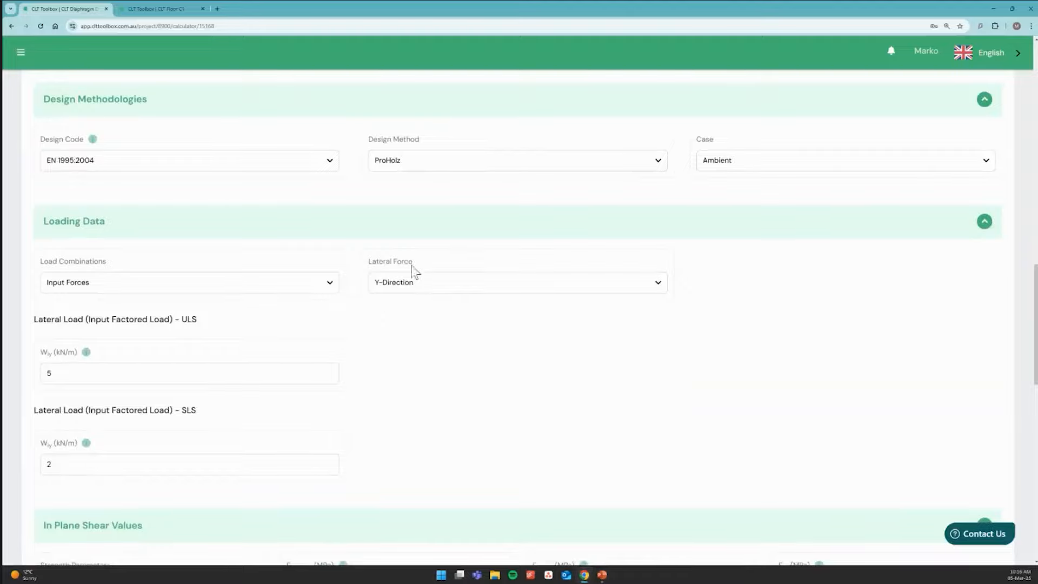
scroll(382, 331, down, 1)
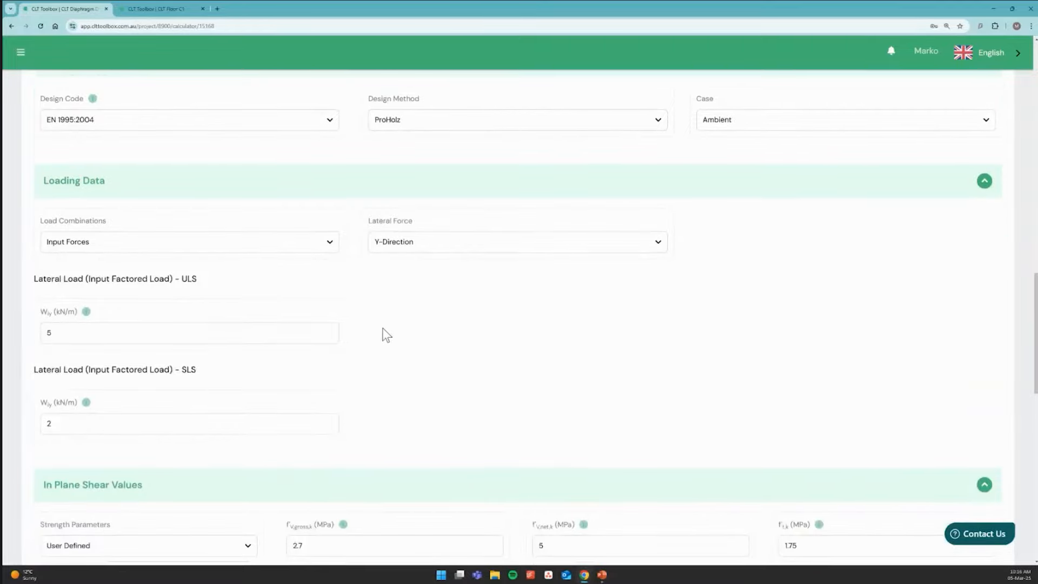
scroll(342, 365, up, 15)
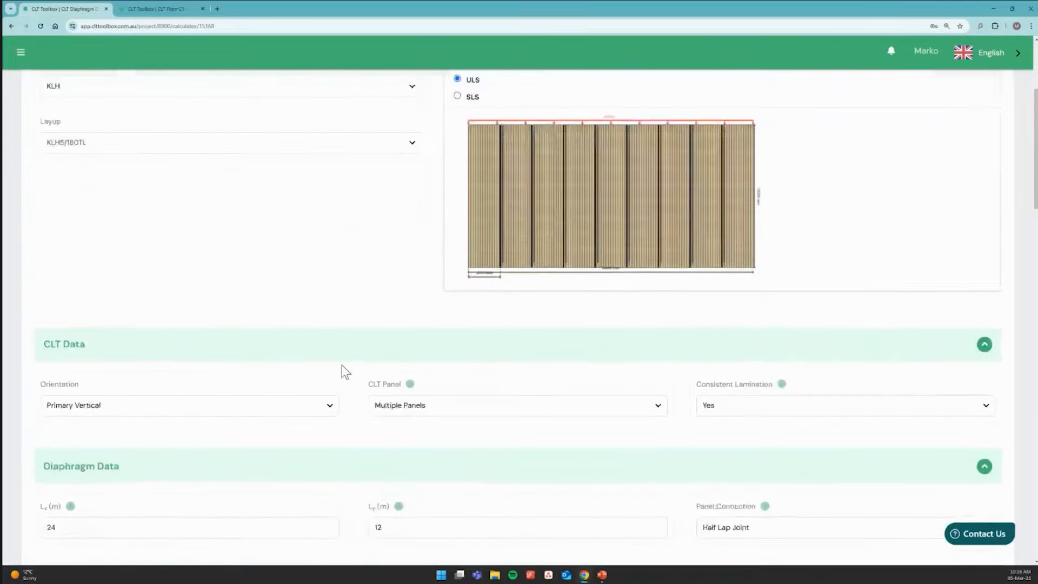
scroll(342, 365, down, 15)
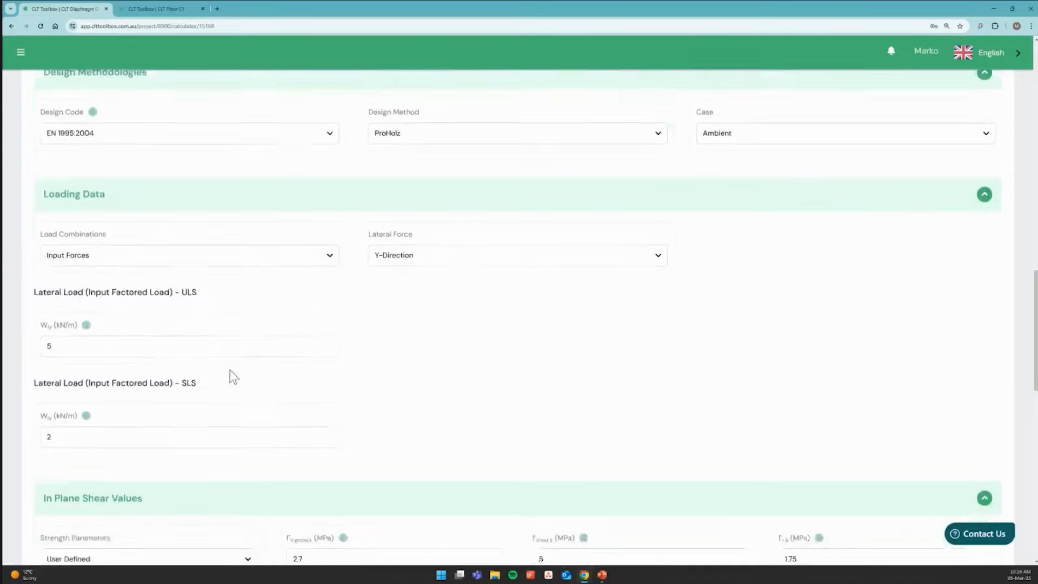
scroll(230, 371, down, 1)
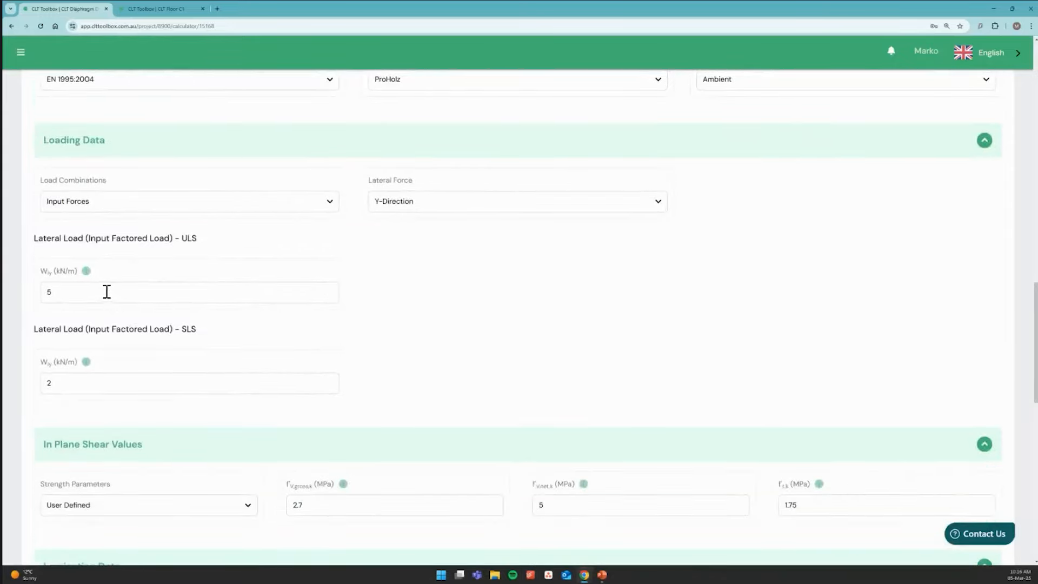
double_click(107, 292)
text(11.39)
double_click(117, 389)
text(7.59)
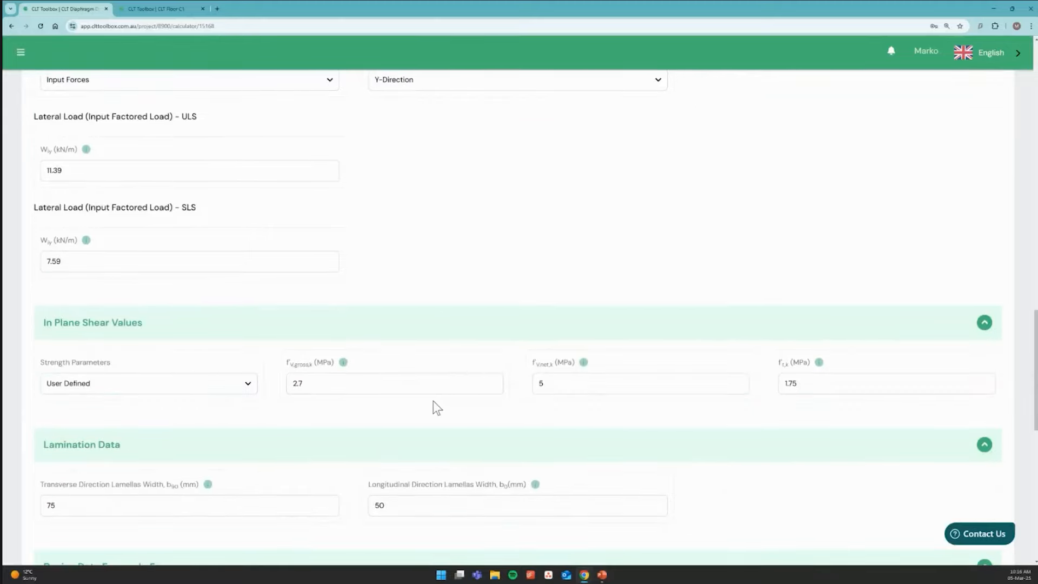
scroll(424, 401, down, 1)
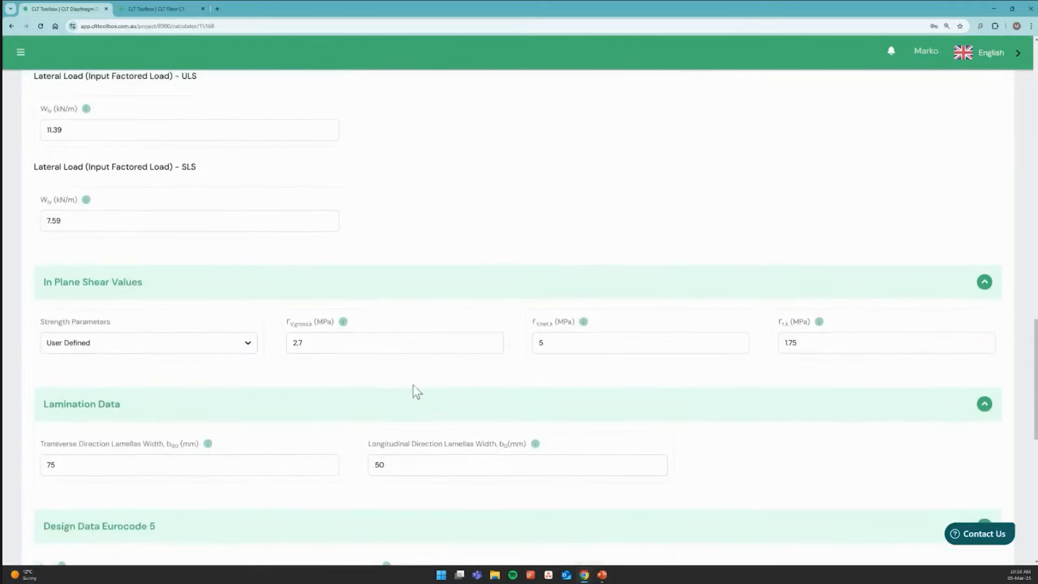